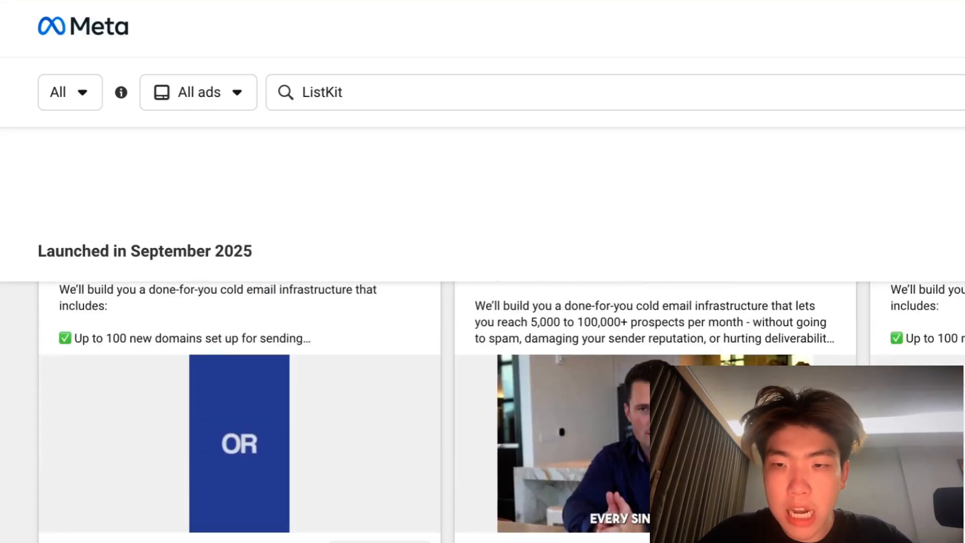
Copy the ad link of the third active ListKit ad in the September 2025 results, the whiteboard video ad.
{"action": "scroll", "coordinate": [352, 65], "scroll_direction": "up", "scroll_amount": 5}
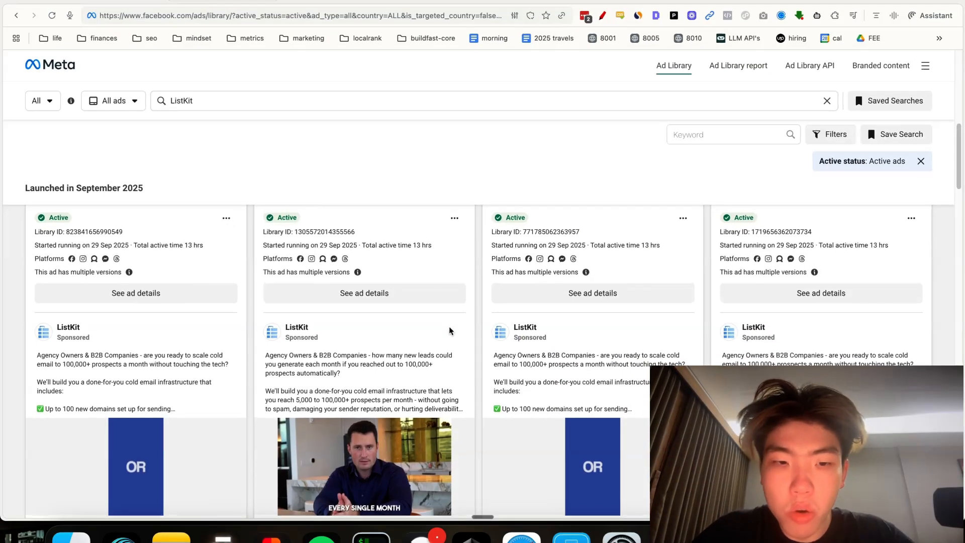
{"action": "scroll", "coordinate": [448, 327], "scroll_direction": "down", "scroll_amount": 3}
{"action": "scroll", "coordinate": [448, 327], "scroll_direction": "up", "scroll_amount": 10}
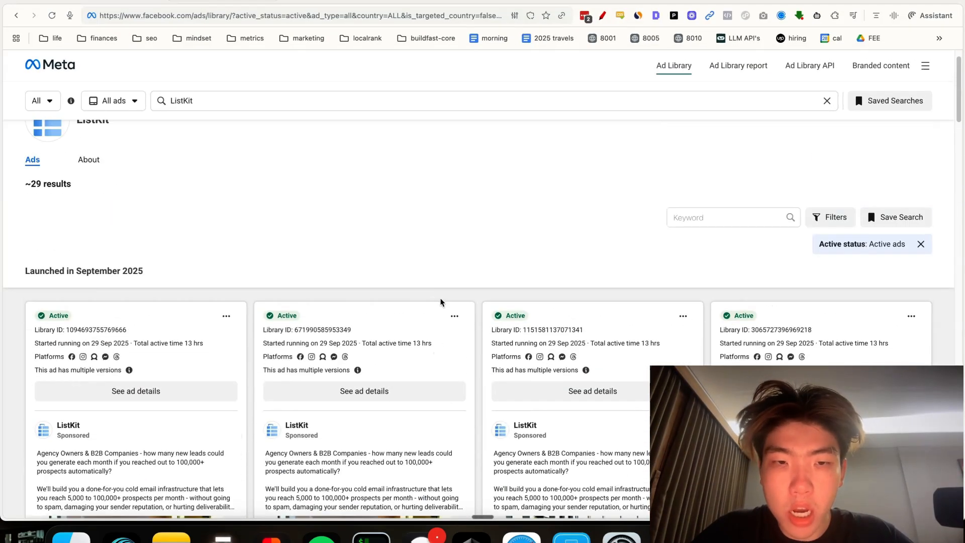
{"action": "scroll", "coordinate": [442, 302], "scroll_direction": "down", "scroll_amount": 5}
{"action": "scroll", "coordinate": [616, 267], "scroll_direction": "up", "scroll_amount": 4}
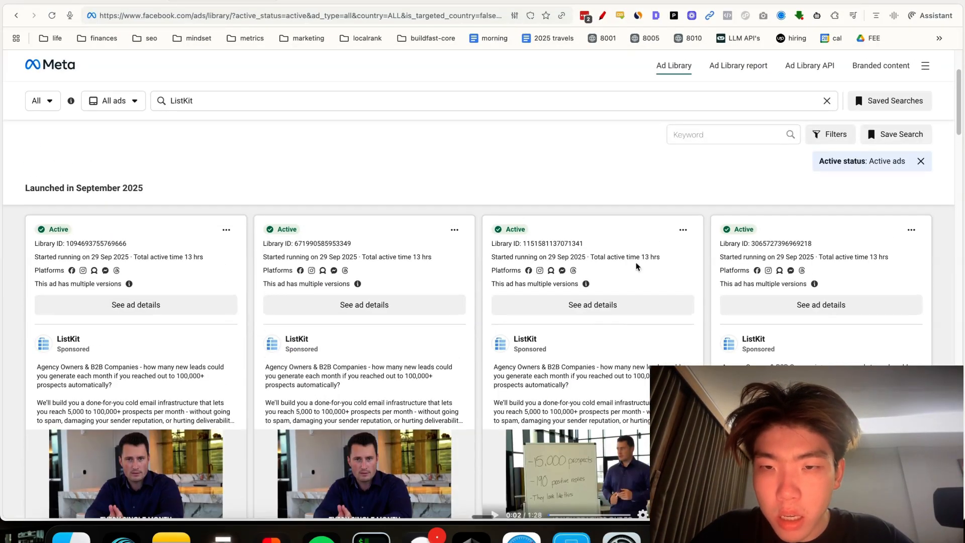
{"action": "left_click", "coordinate": [683, 225]}
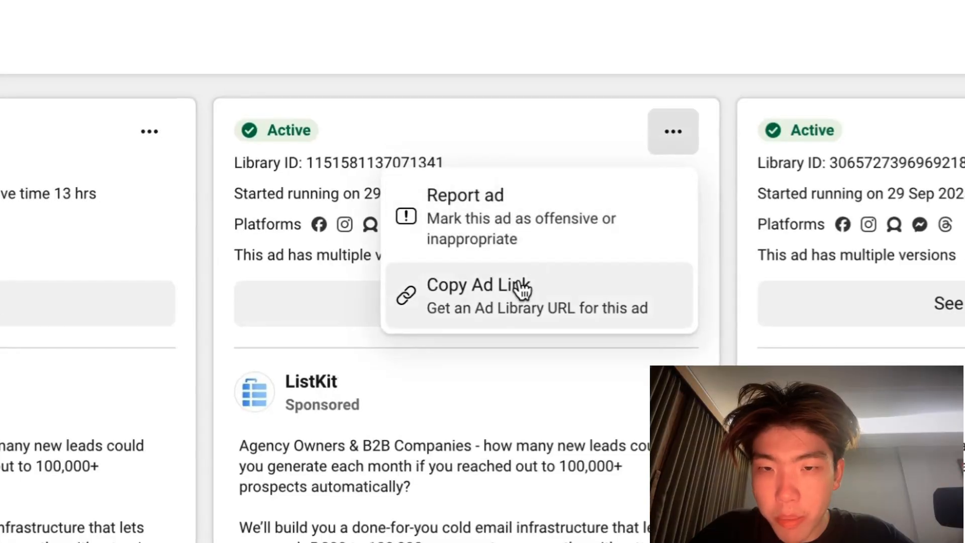
{"action": "left_click", "coordinate": [522, 290]}
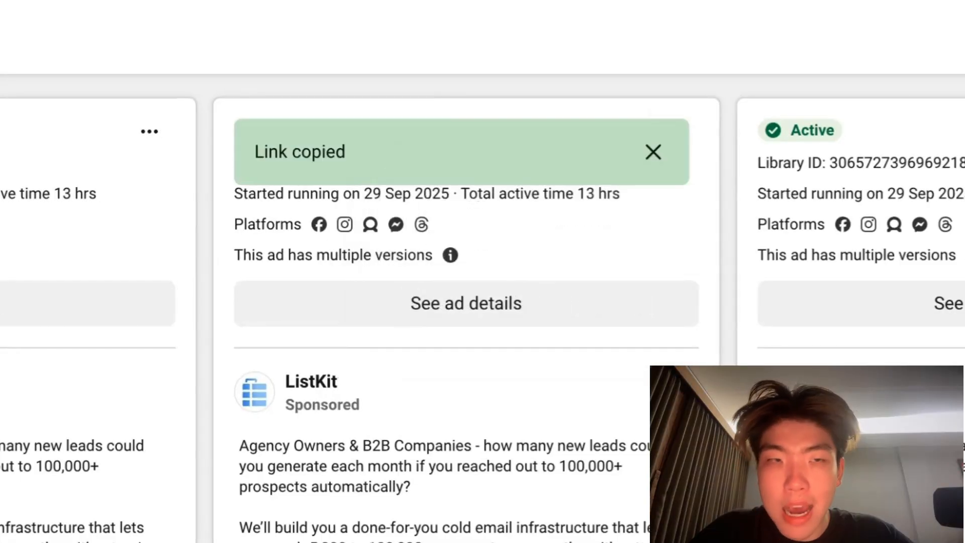
Create a new board in garen.ai and paste the copied link to import the ad, placing its card on the canvas.
{"action": "left_click", "coordinate": [150, 2]}
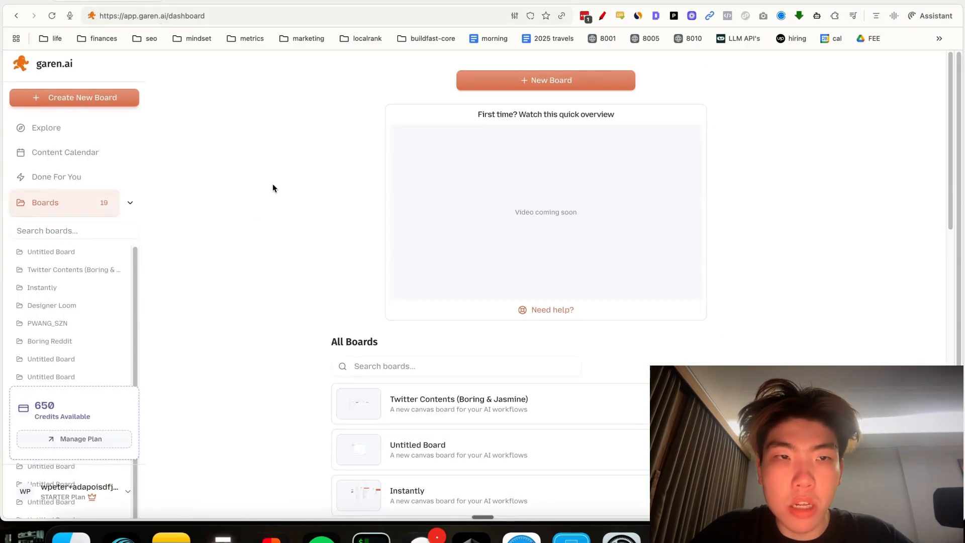
{"action": "left_click", "coordinate": [590, 85]}
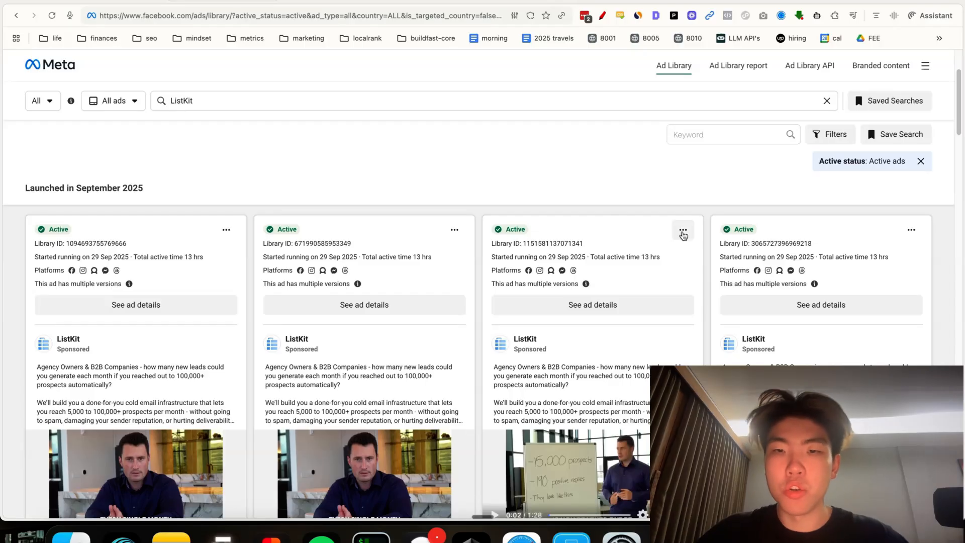
{"action": "left_click", "coordinate": [104, 1]}
{"action": "key", "text": "super+v"}
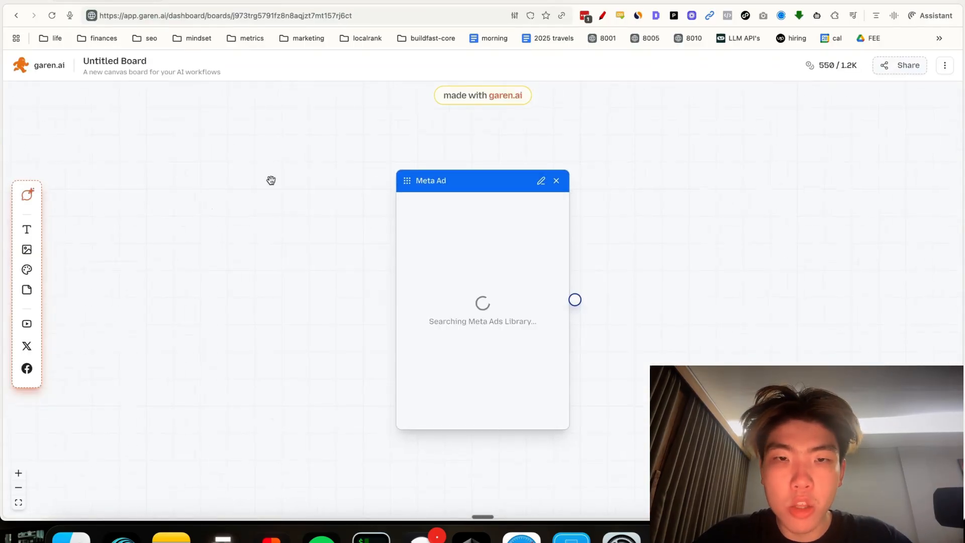
{"action": "left_click_drag", "start_coordinate": [476, 186], "coordinate": [228, 186]}
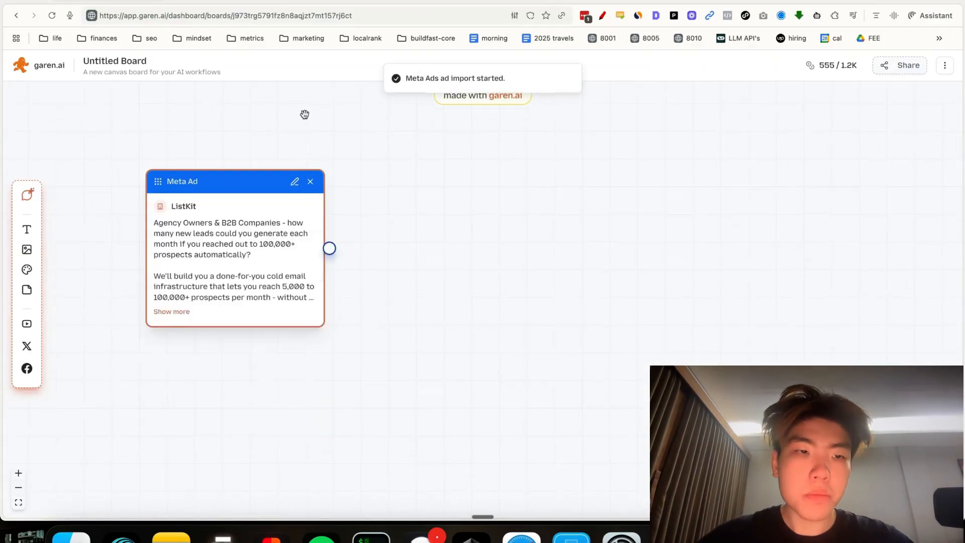
In the Meta Ad Library, copy the ad link of the "PAID ADS" ListKit video ad that started running on 11 Sep 2025.
{"action": "left_click", "coordinate": [244, 2]}
{"action": "scroll", "coordinate": [619, 282], "scroll_direction": "down", "scroll_amount": 2}
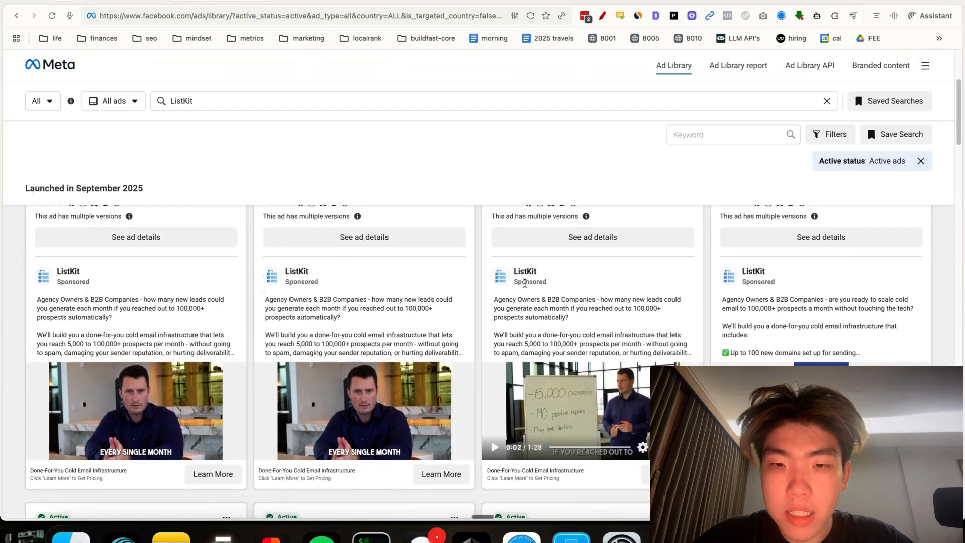
{"action": "scroll", "coordinate": [551, 315], "scroll_direction": "down", "scroll_amount": 4}
{"action": "scroll", "coordinate": [550, 315], "scroll_direction": "down", "scroll_amount": 3}
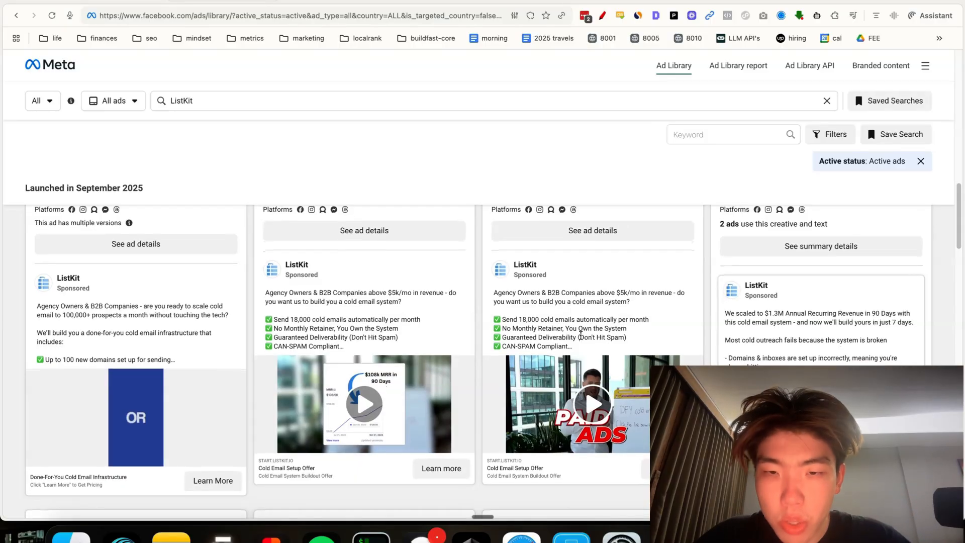
{"action": "scroll", "coordinate": [591, 331], "scroll_direction": "up", "scroll_amount": 2}
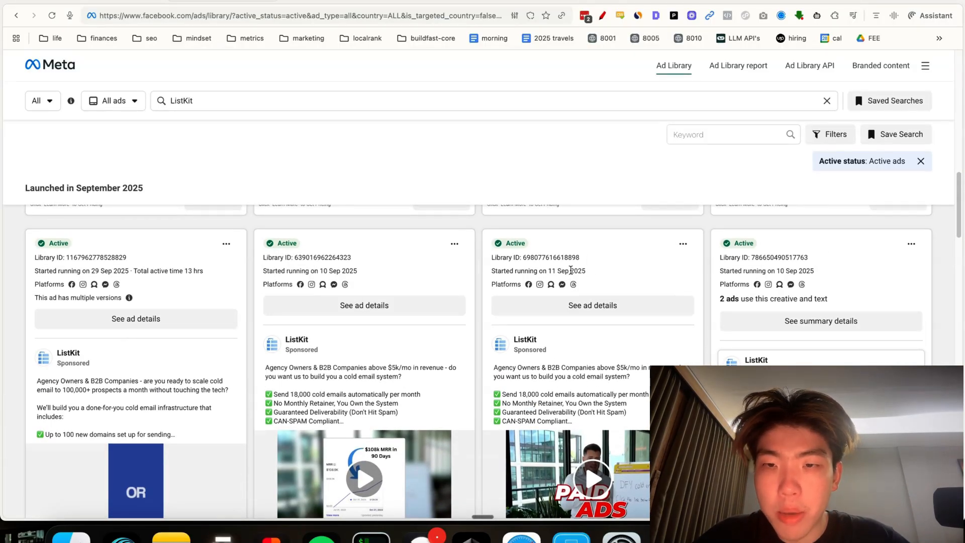
{"action": "left_click", "coordinate": [683, 243]}
{"action": "left_click", "coordinate": [618, 310]}
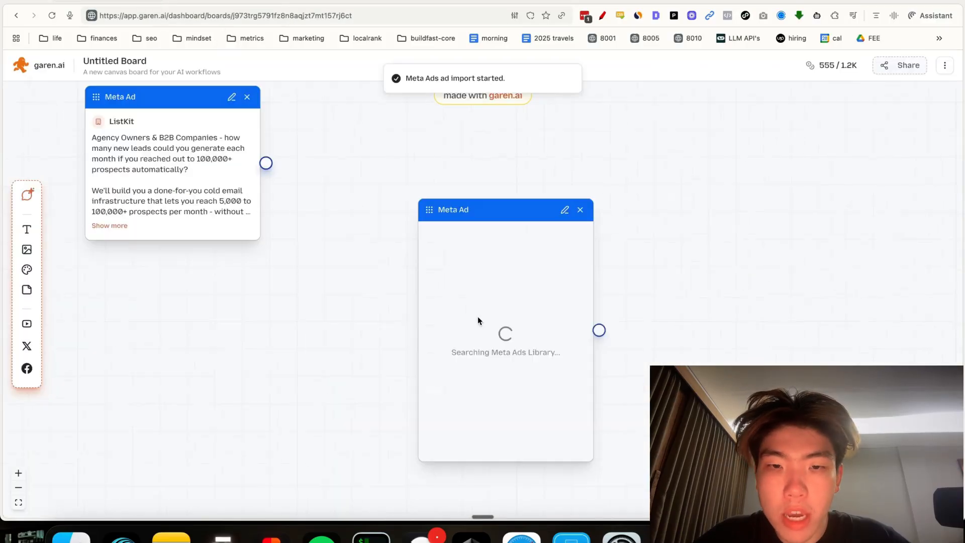
Import the second copied ad onto the garen.ai board and place its card below the first Meta Ad card.
{"action": "left_click_drag", "start_coordinate": [471, 180], "coordinate": [133, 249]}
{"action": "scroll", "coordinate": [322, 297], "scroll_direction": "down", "scroll_amount": 3}
{"action": "scroll", "coordinate": [306, 289], "scroll_direction": "left", "scroll_amount": 5}
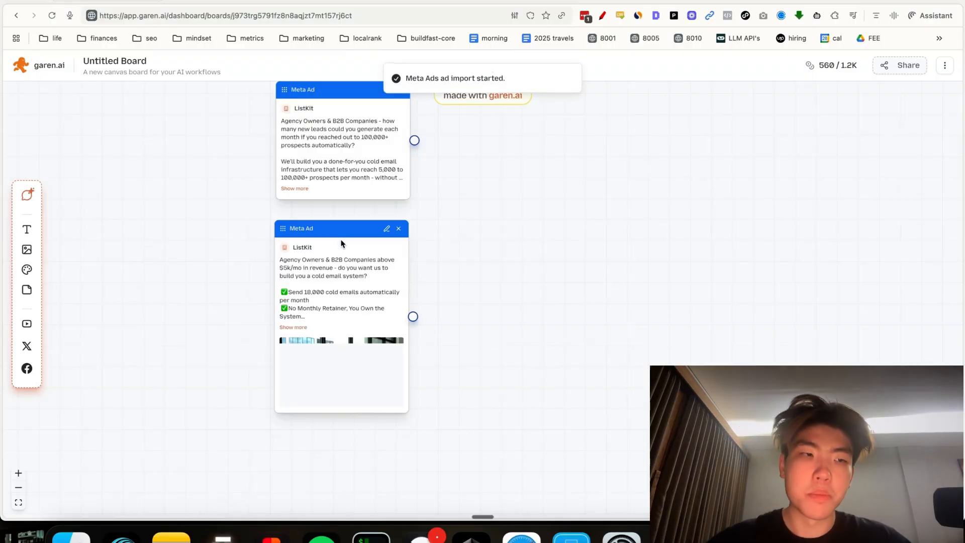
Add an AI Chat node beside the ad cards and connect the "PAID ADS" Meta Ad card to it.
{"action": "left_click", "coordinate": [24, 194]}
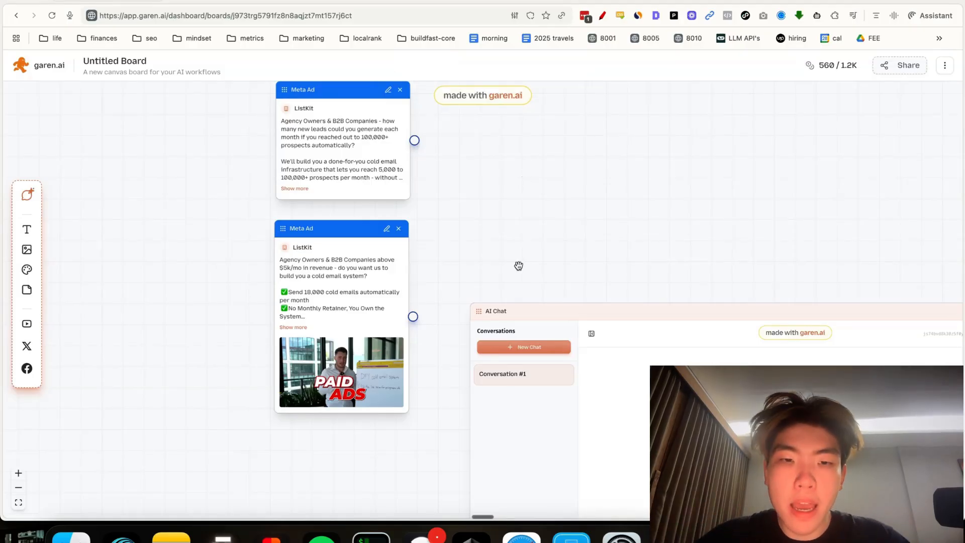
{"action": "left_click_drag", "start_coordinate": [541, 308], "coordinate": [508, 139]}
{"action": "left_click_drag", "start_coordinate": [347, 229], "coordinate": [284, 229]}
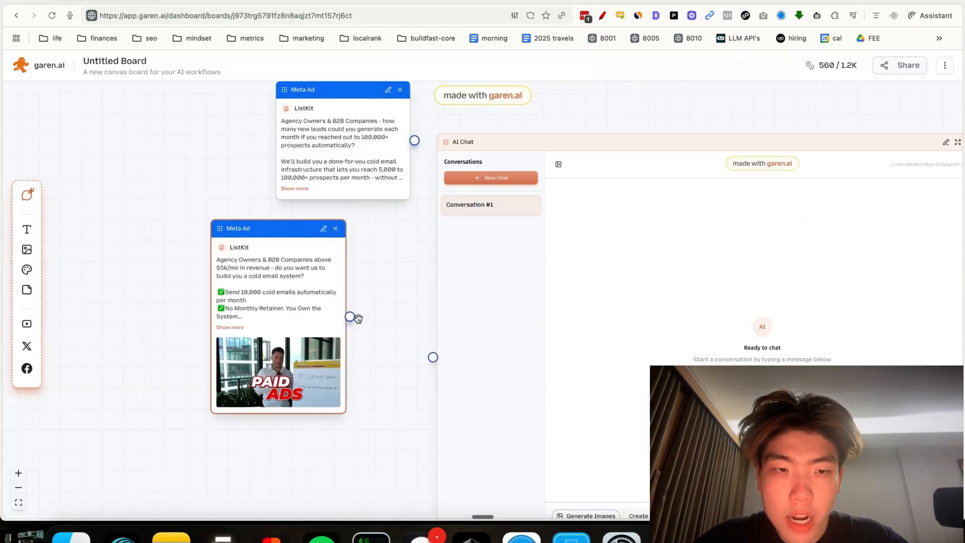
{"action": "left_click_drag", "start_coordinate": [350, 317], "coordinate": [433, 357]}
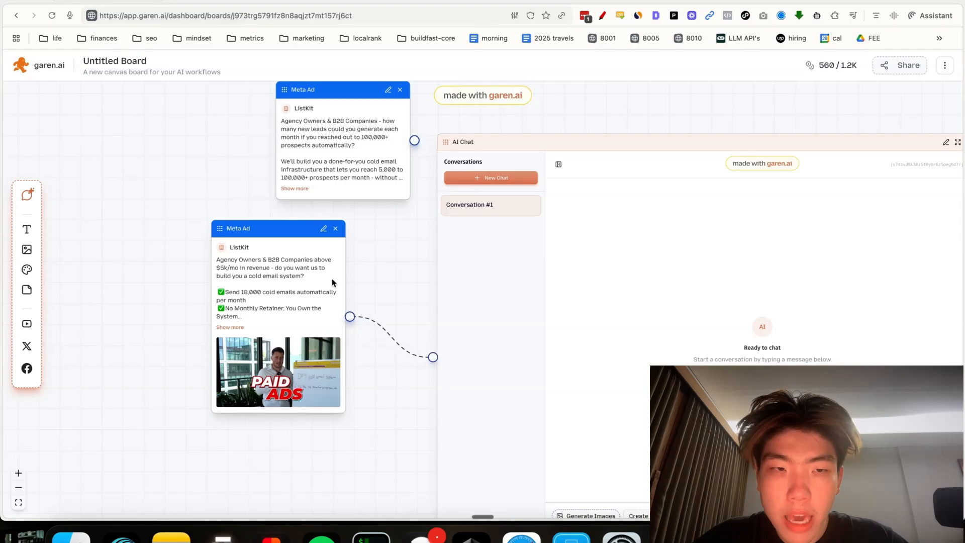
{"action": "left_click_drag", "start_coordinate": [291, 235], "coordinate": [345, 250]}
{"action": "left_click", "coordinate": [261, 274]}
{"action": "scroll", "coordinate": [175, 301], "scroll_direction": "down", "scroll_amount": 4}
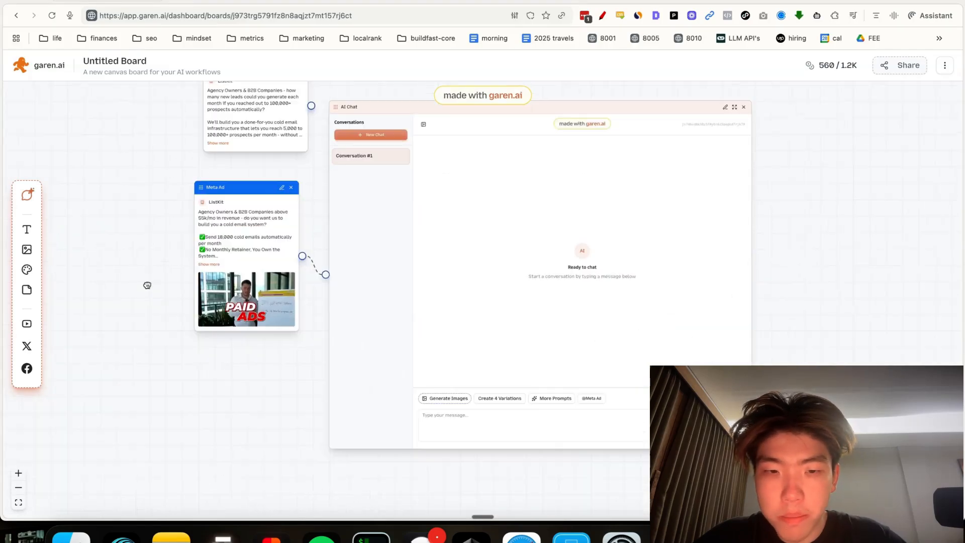
{"action": "scroll", "coordinate": [174, 301], "scroll_direction": "right", "scroll_amount": 2}
{"action": "left_click", "coordinate": [336, 358]}
{"action": "type", "text": "get the transcript of"}
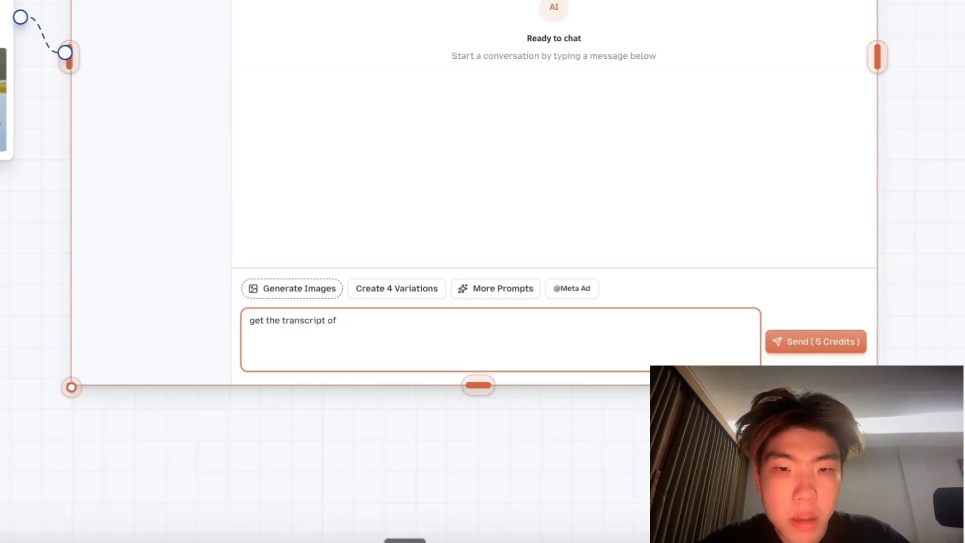
{"action": "left_click", "coordinate": [578, 291]}
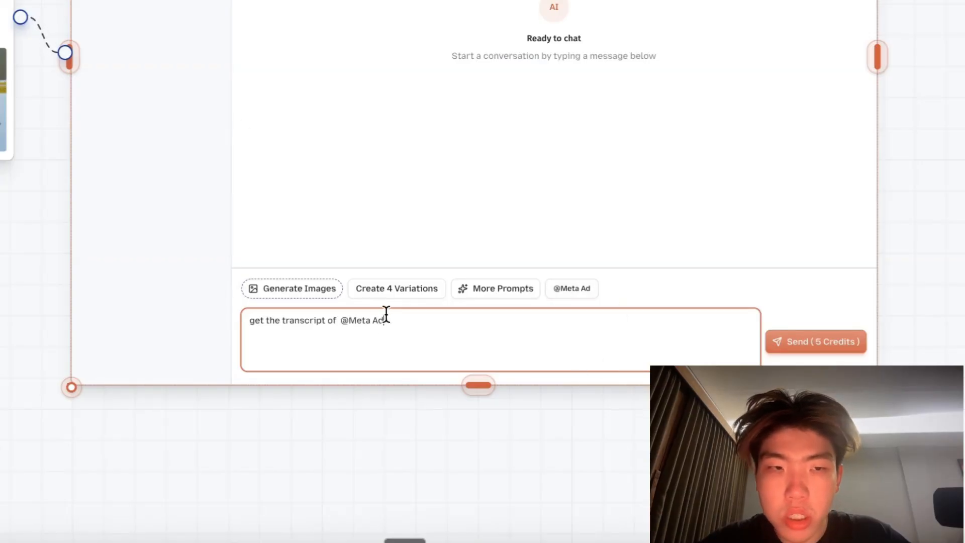
{"action": "left_click_drag", "start_coordinate": [824, 417], "coordinate": [686, 457]}
{"action": "left_click", "coordinate": [672, 386]}
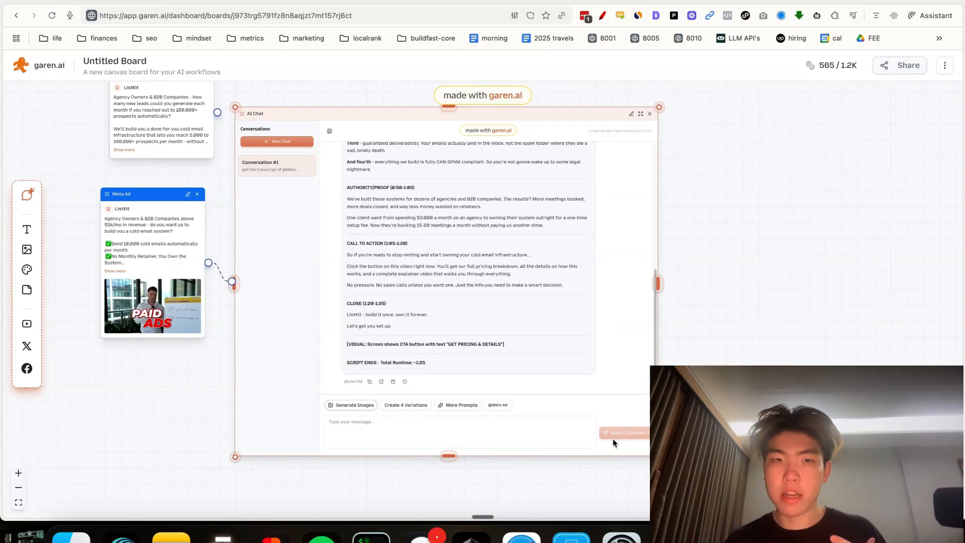
Read through the generated Meta Ad transcript in the AI Chat from its hook to its close.
{"action": "scroll", "coordinate": [723, 250], "scroll_direction": "down", "scroll_amount": 1}
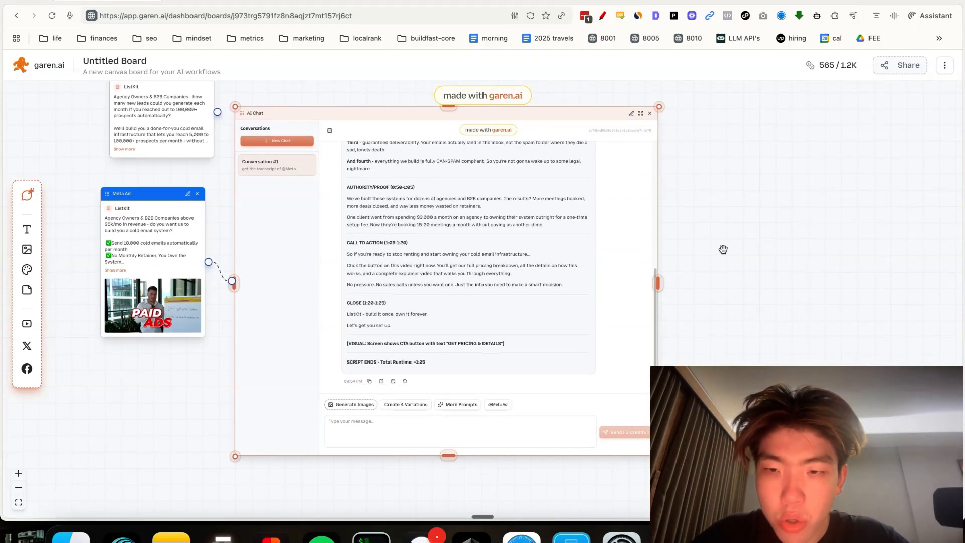
{"action": "scroll", "coordinate": [443, 306], "scroll_direction": "up", "scroll_amount": 5}
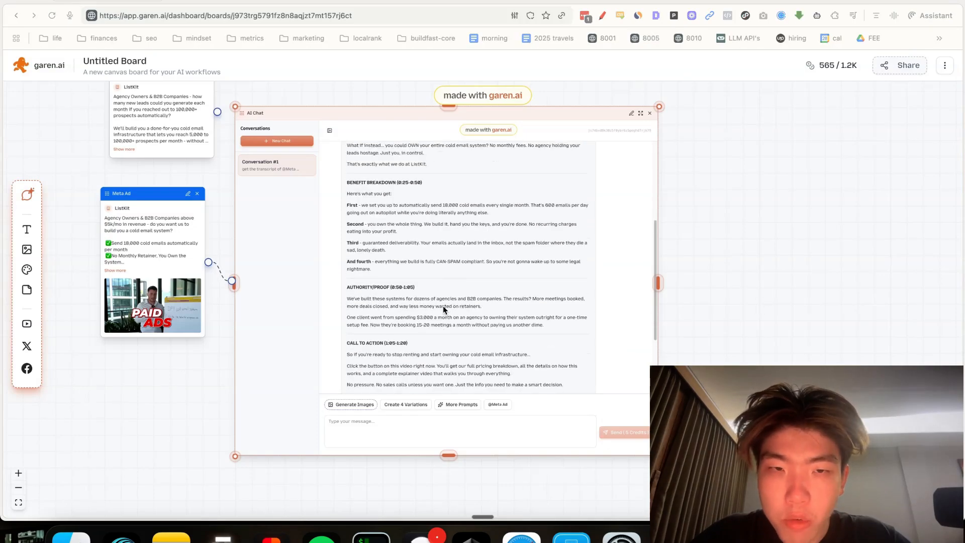
{"action": "scroll", "coordinate": [425, 271], "scroll_direction": "up", "scroll_amount": 3}
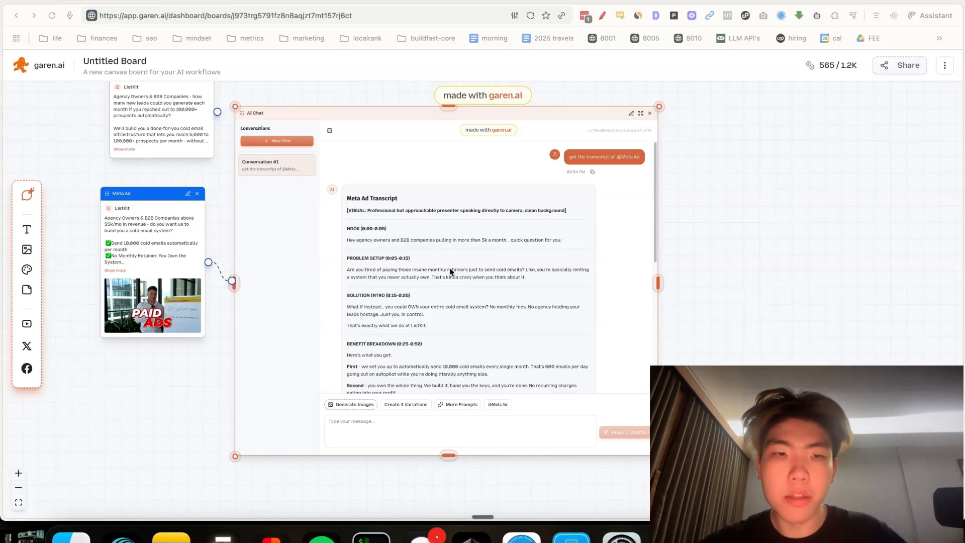
{"action": "scroll", "coordinate": [450, 272], "scroll_direction": "down", "scroll_amount": 1}
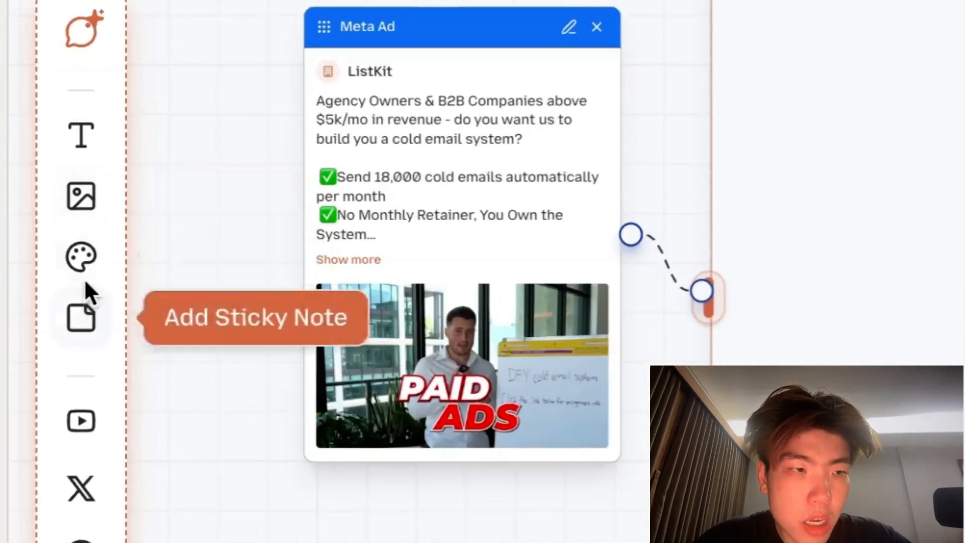
Open the brand assets and examine the GAREN brand's Brand Info, Brand Voice and Instructions.
{"action": "left_click", "coordinate": [84, 259]}
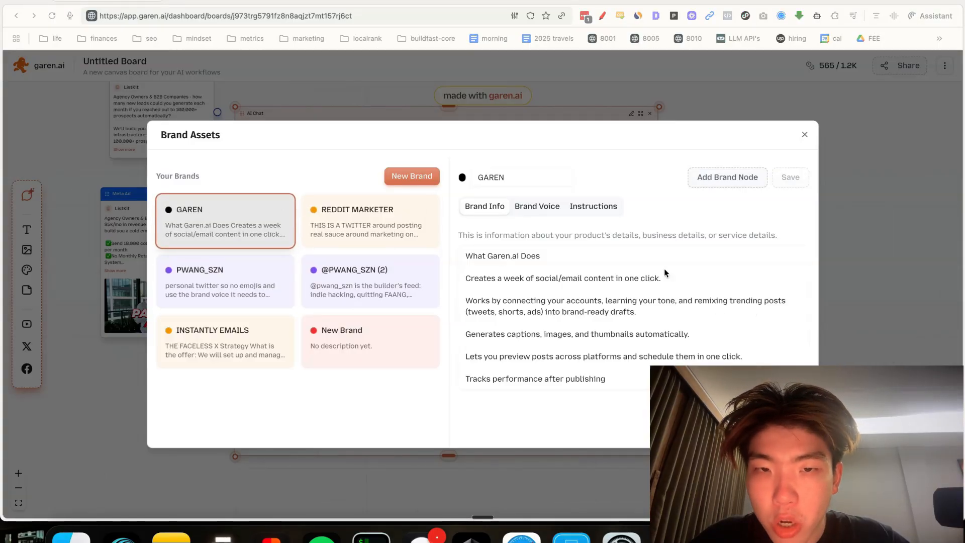
{"action": "left_click", "coordinate": [542, 211]}
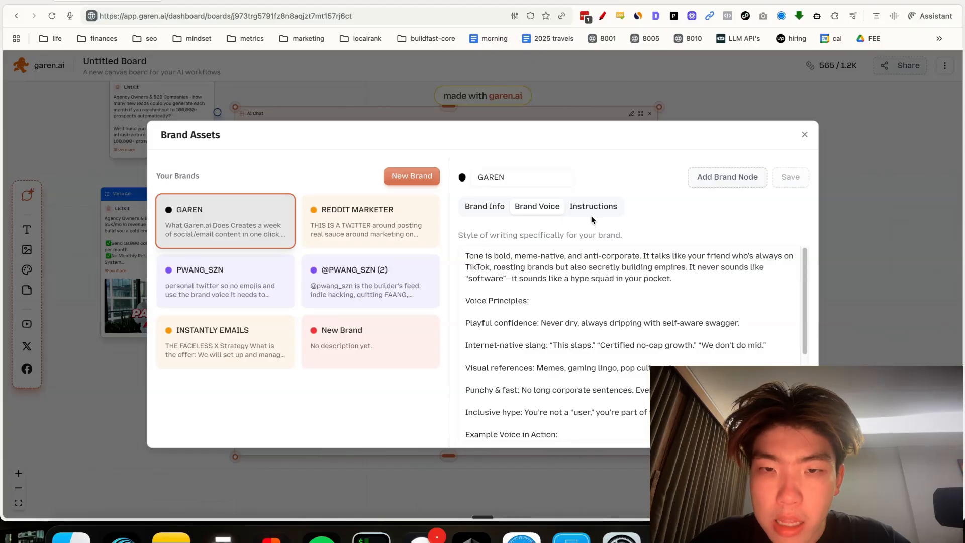
{"action": "left_click", "coordinate": [592, 212]}
{"action": "left_click", "coordinate": [541, 208]}
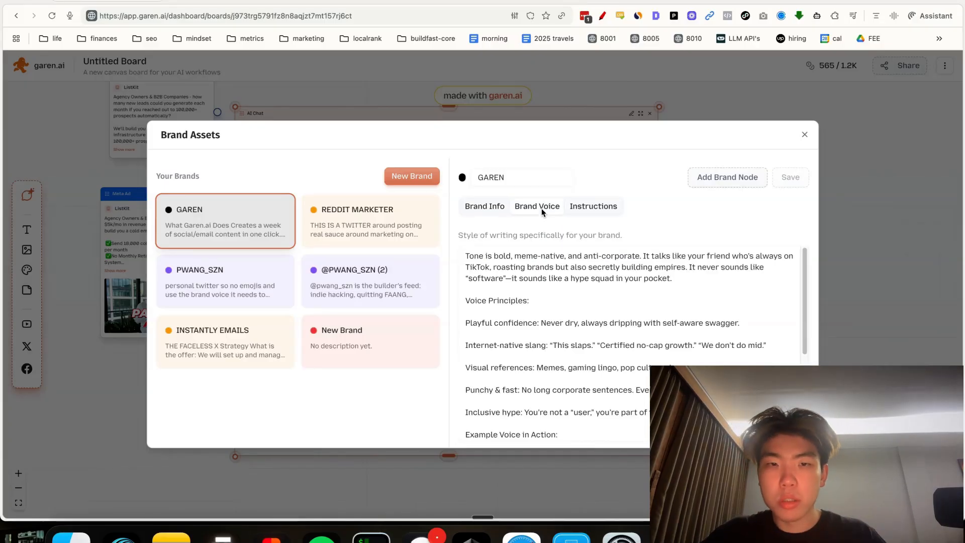
{"action": "left_click", "coordinate": [489, 209]}
{"action": "left_click", "coordinate": [606, 209]}
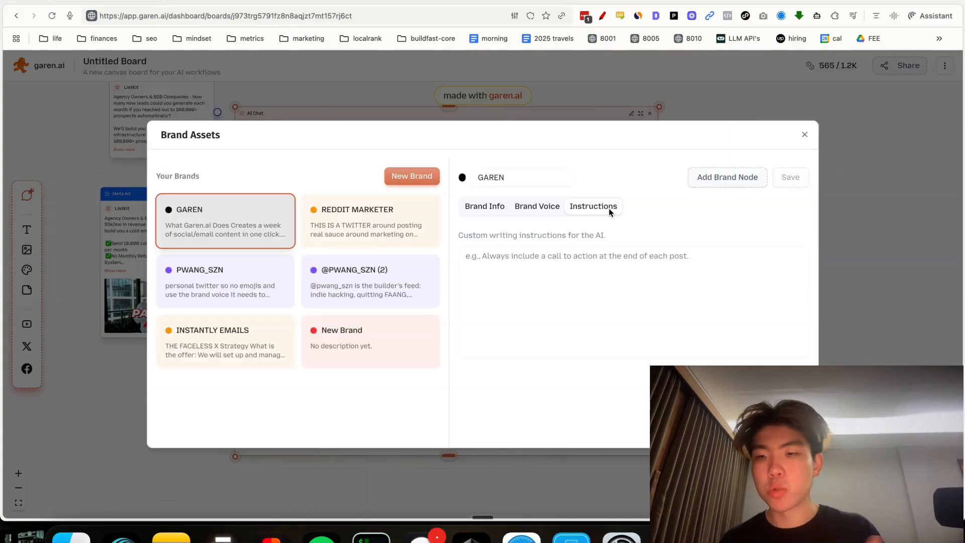
{"action": "left_click", "coordinate": [495, 208]}
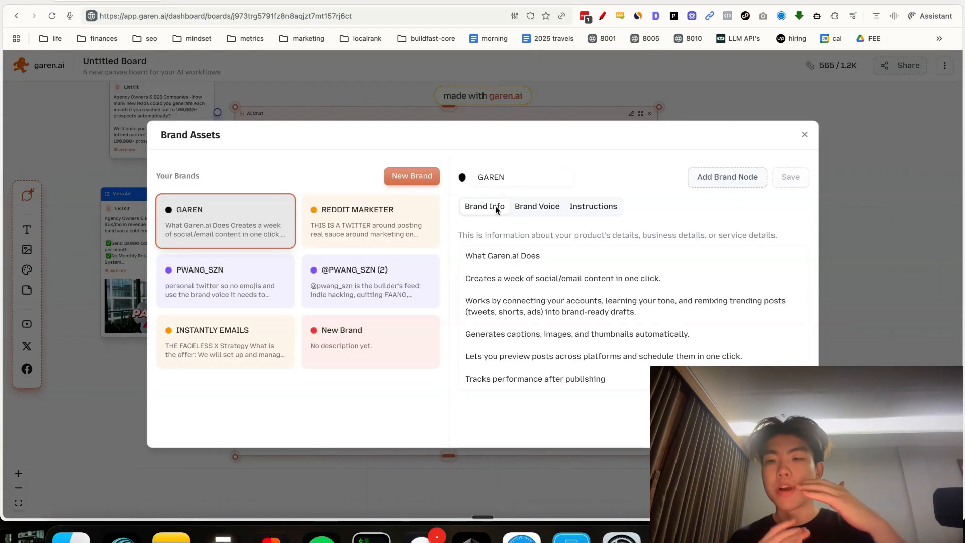
{"action": "left_click", "coordinate": [543, 209]}
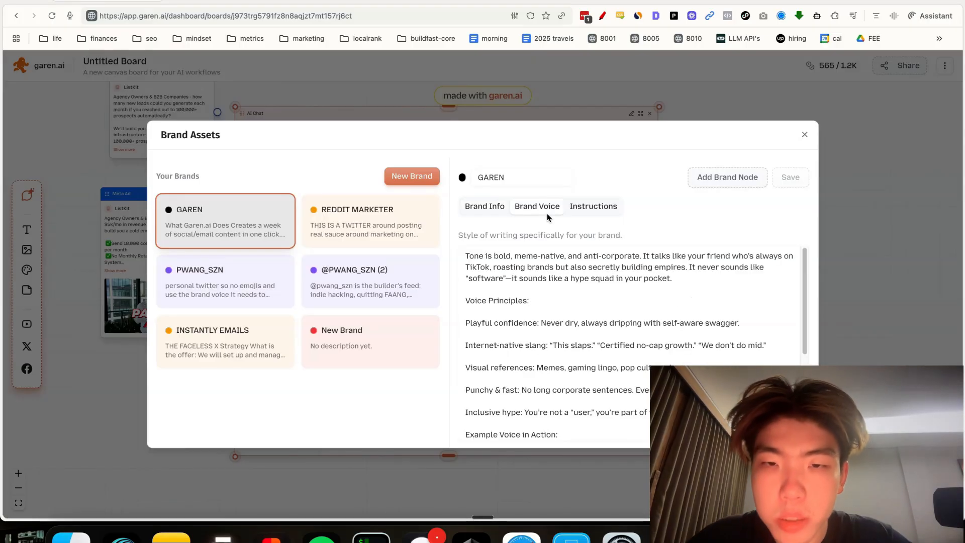
{"action": "left_click", "coordinate": [462, 207]}
Add the GAREN brand node to the board, place it below the "PAID ADS" card, and connect it to the AI Chat.
{"action": "left_click", "coordinate": [727, 177]}
{"action": "left_click_drag", "start_coordinate": [204, 232], "coordinate": [372, 330]}
{"action": "scroll", "coordinate": [372, 330], "scroll_direction": "down", "scroll_amount": 2}
{"action": "left_click_drag", "start_coordinate": [584, 334], "coordinate": [259, 256]}
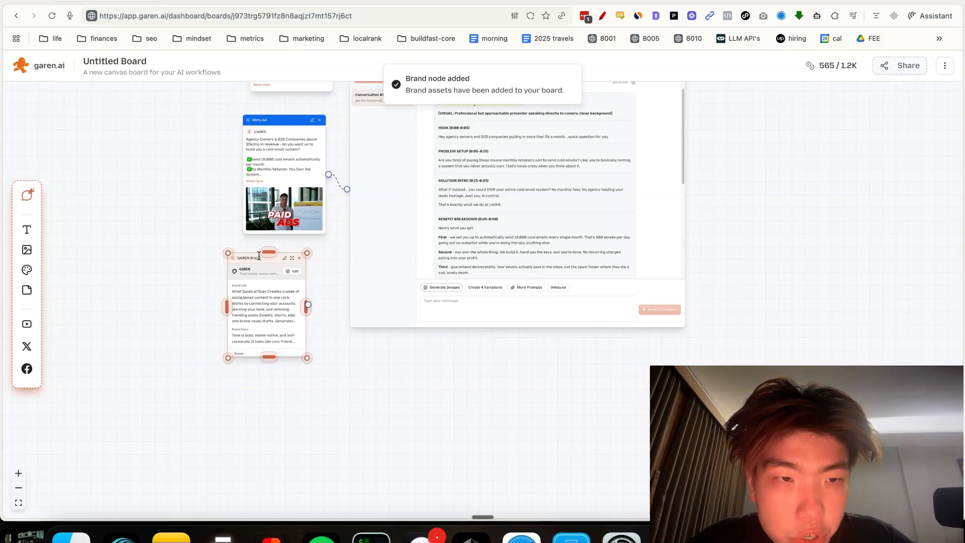
{"action": "left_click_drag", "start_coordinate": [308, 304], "coordinate": [347, 189]}
{"action": "left_click_drag", "start_coordinate": [291, 122], "coordinate": [275, 124]}
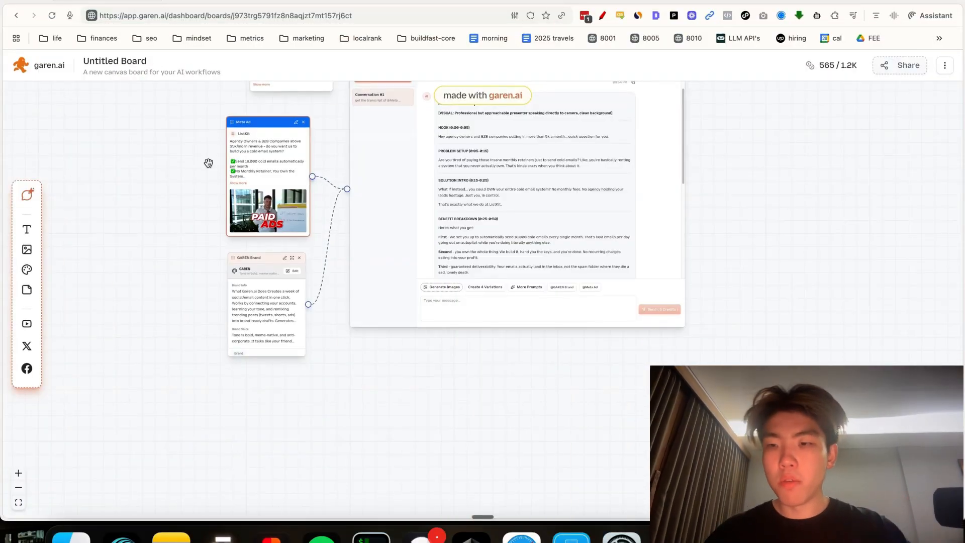
{"action": "scroll", "coordinate": [459, 168], "scroll_direction": "up", "scroll_amount": 3}
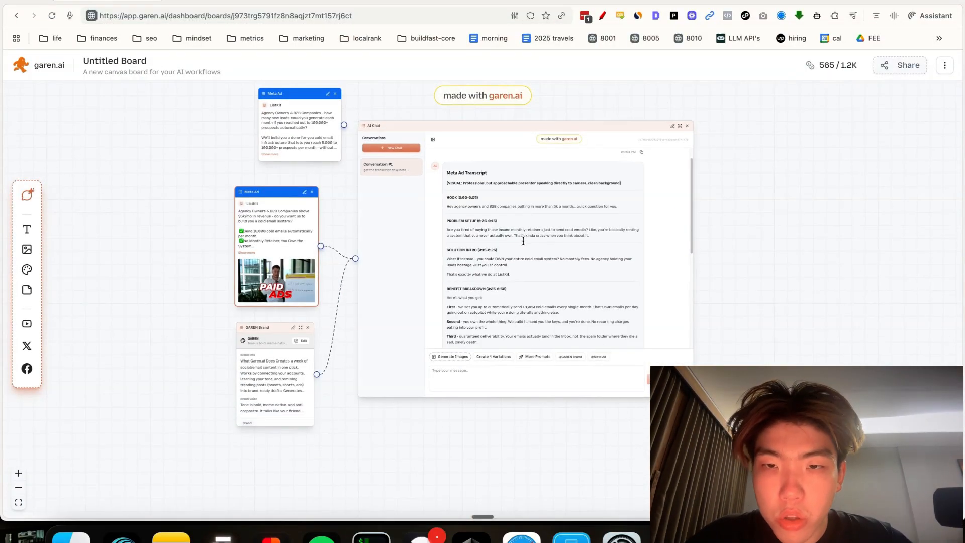
{"action": "scroll", "coordinate": [605, 339], "scroll_direction": "down", "scroll_amount": 10}
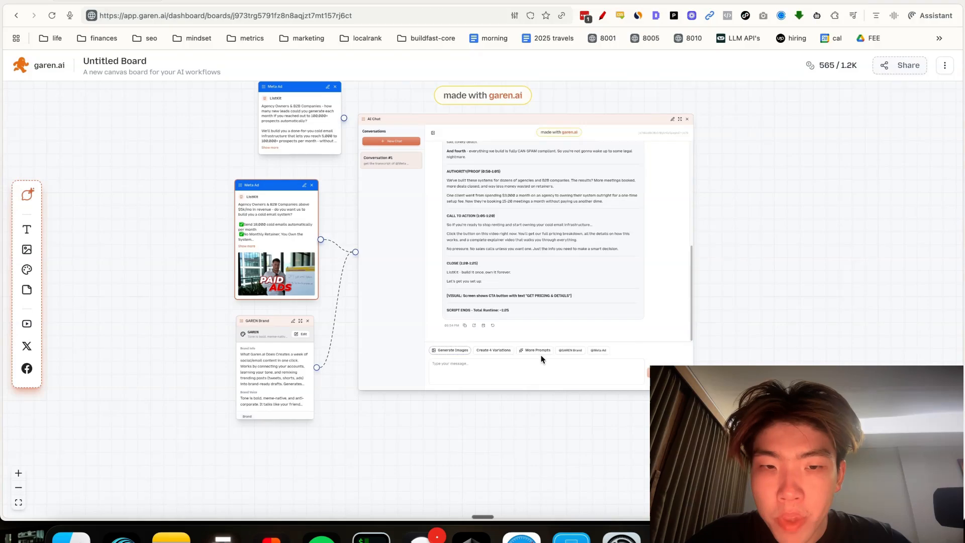
{"action": "left_click", "coordinate": [509, 372]}
{"action": "type", "text": "writ"}
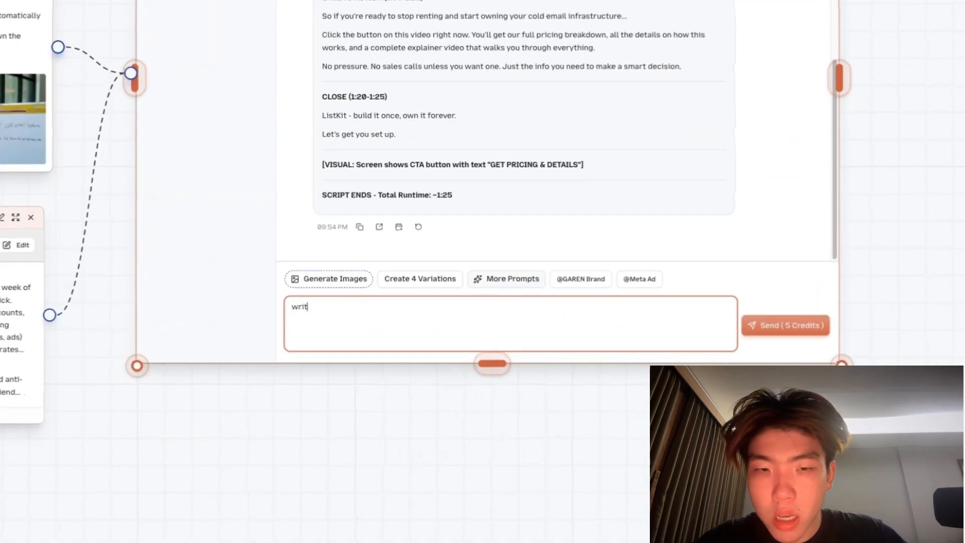
{"action": "type", "text": "e a transcript"}
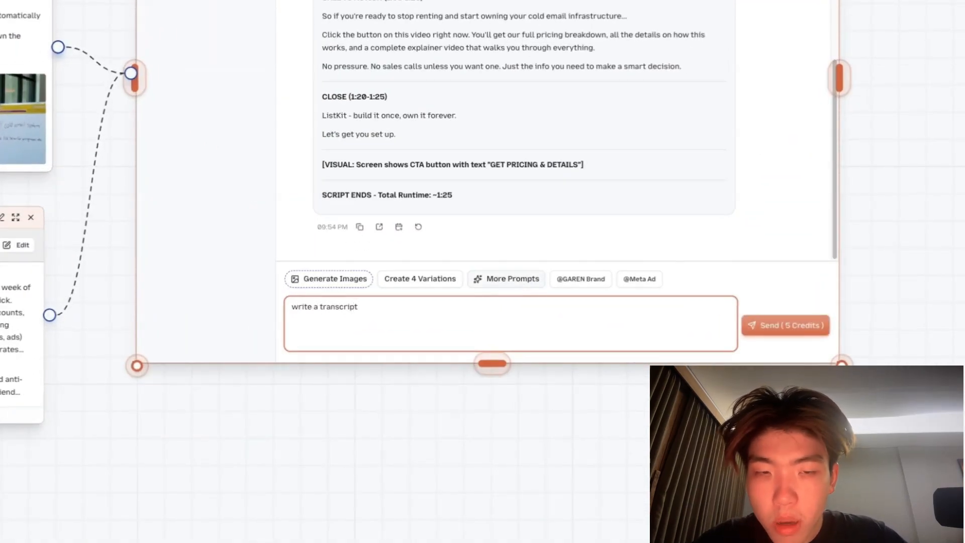
{"action": "type", "text": " that is "}
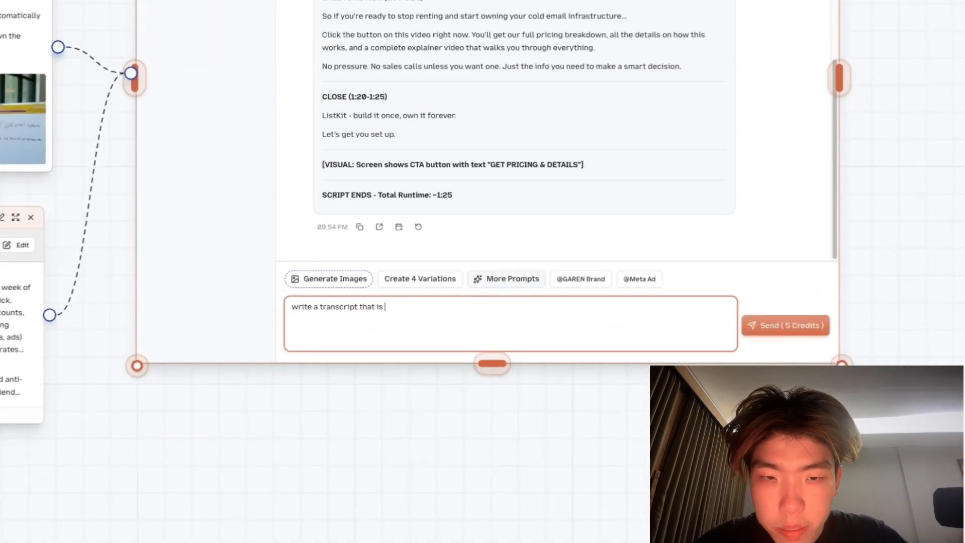
{"action": "type", "text": "based off of this and u"}
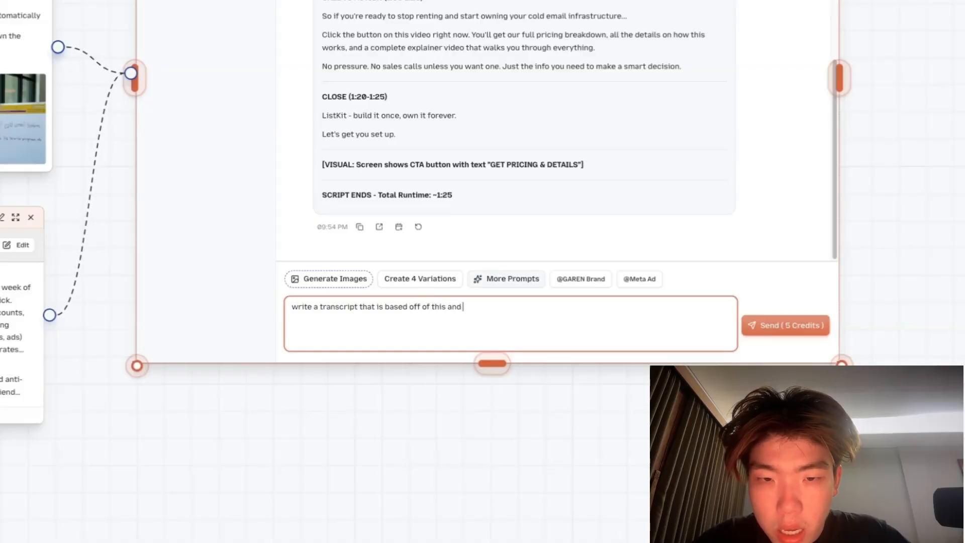
{"action": "type", "text": "se"}
{"action": "left_click", "coordinate": [562, 280]}
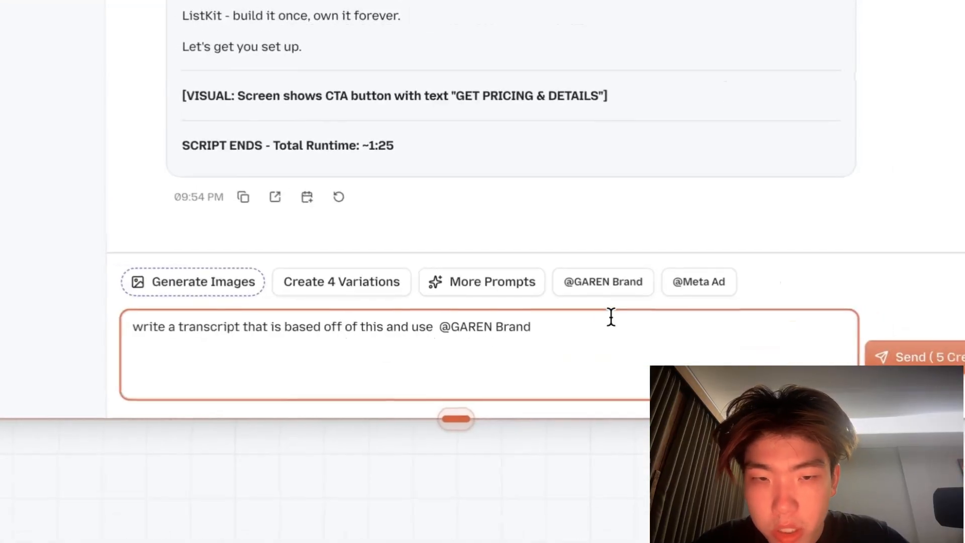
{"action": "left_click", "coordinate": [926, 352]}
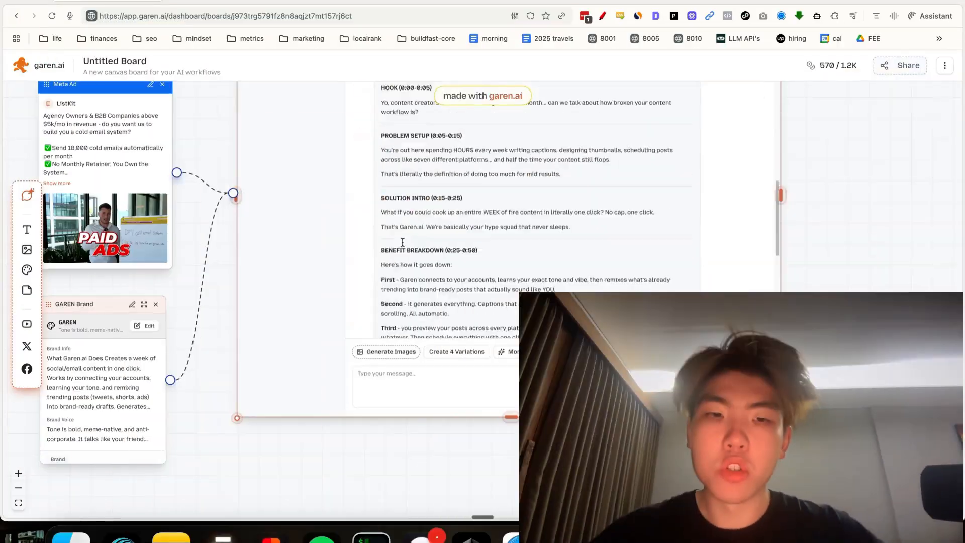
Read through the generated Garen.ai Meta Ad transcript and compare its hook with the hook of the original ListKit ad transcript.
{"action": "scroll", "coordinate": [402, 243], "scroll_direction": "down", "scroll_amount": 10}
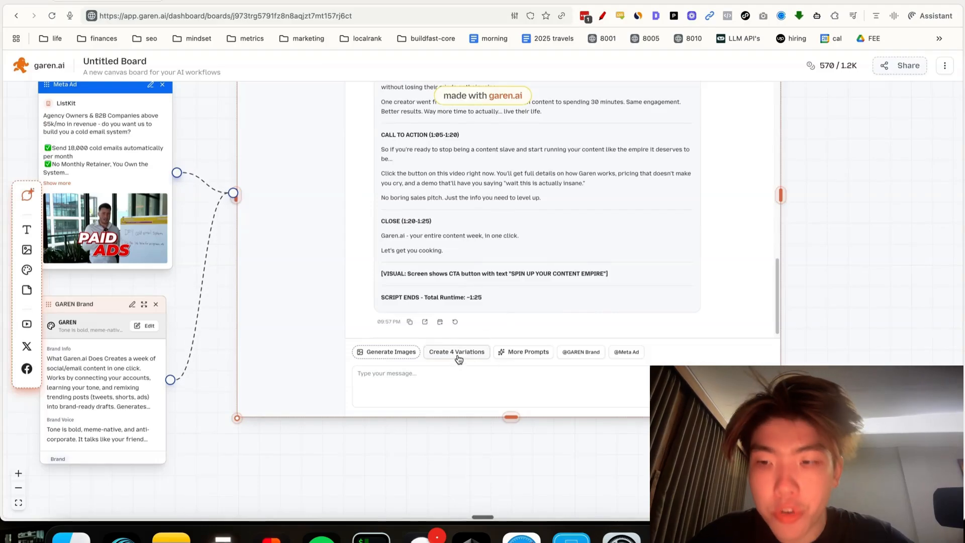
{"action": "scroll", "coordinate": [543, 201], "scroll_direction": "up", "scroll_amount": 10}
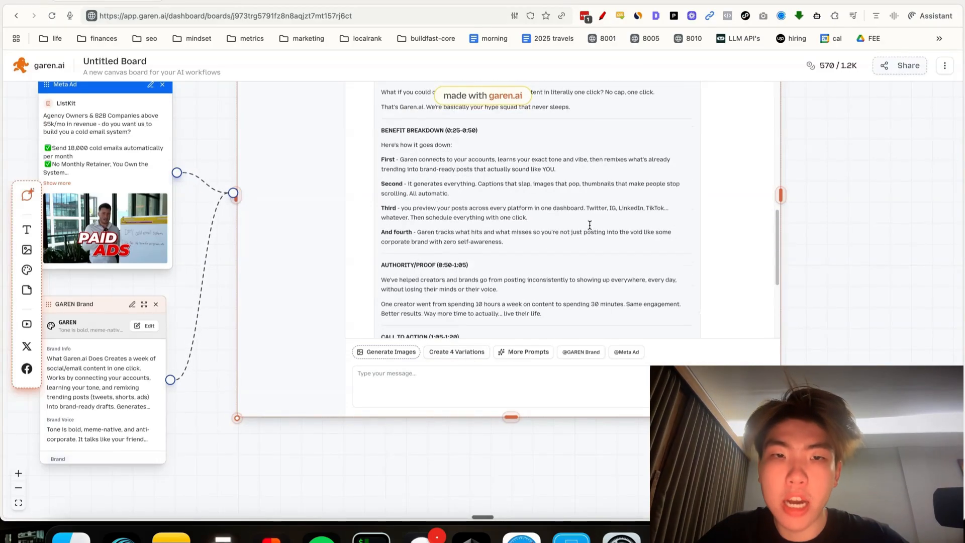
{"action": "scroll", "coordinate": [536, 203], "scroll_direction": "up", "scroll_amount": 5}
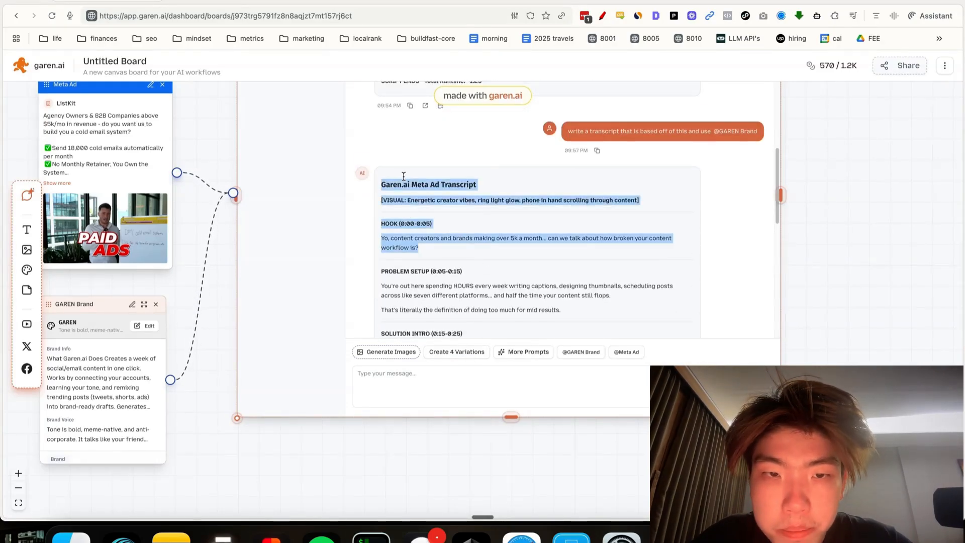
{"action": "left_click_drag", "start_coordinate": [440, 238], "coordinate": [400, 172]}
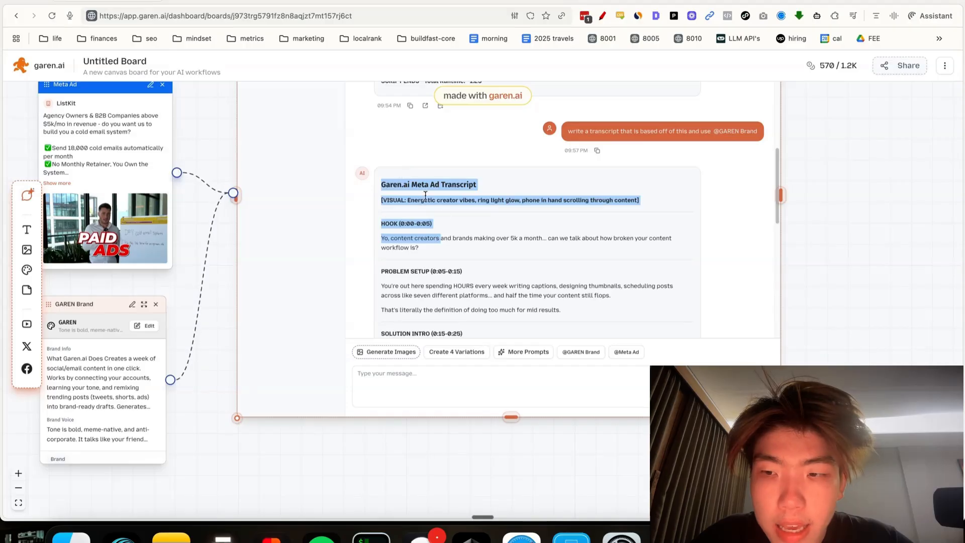
{"action": "scroll", "coordinate": [455, 195], "scroll_direction": "down", "scroll_amount": 8}
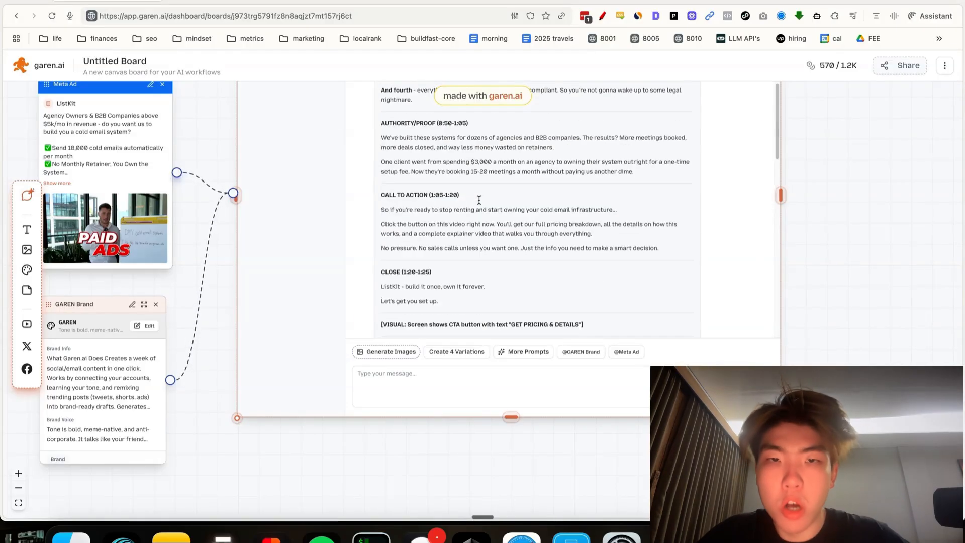
{"action": "scroll", "coordinate": [462, 192], "scroll_direction": "up", "scroll_amount": 5}
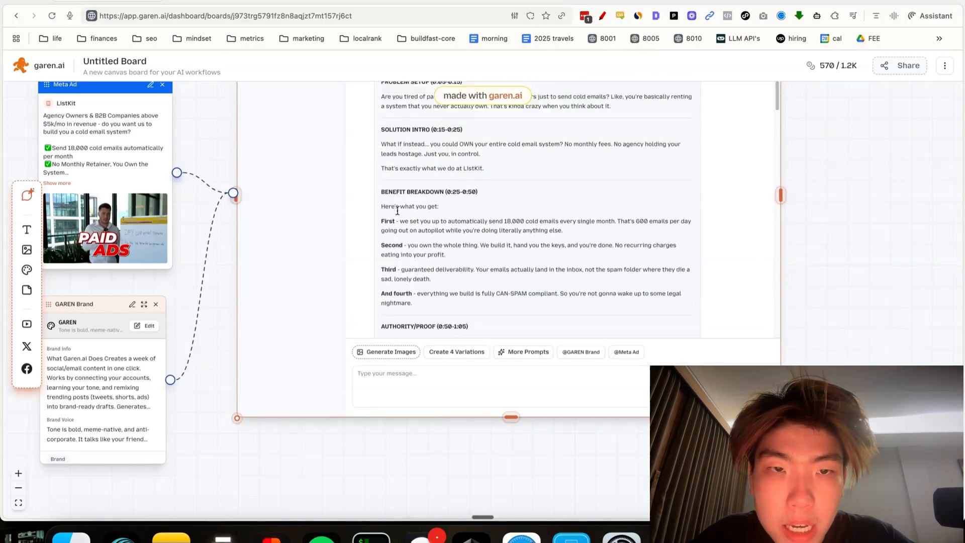
{"action": "scroll", "coordinate": [402, 131], "scroll_direction": "up", "scroll_amount": 2}
{"action": "left_click_drag", "start_coordinate": [415, 140], "coordinate": [644, 143]}
{"action": "left_click", "coordinate": [577, 143]}
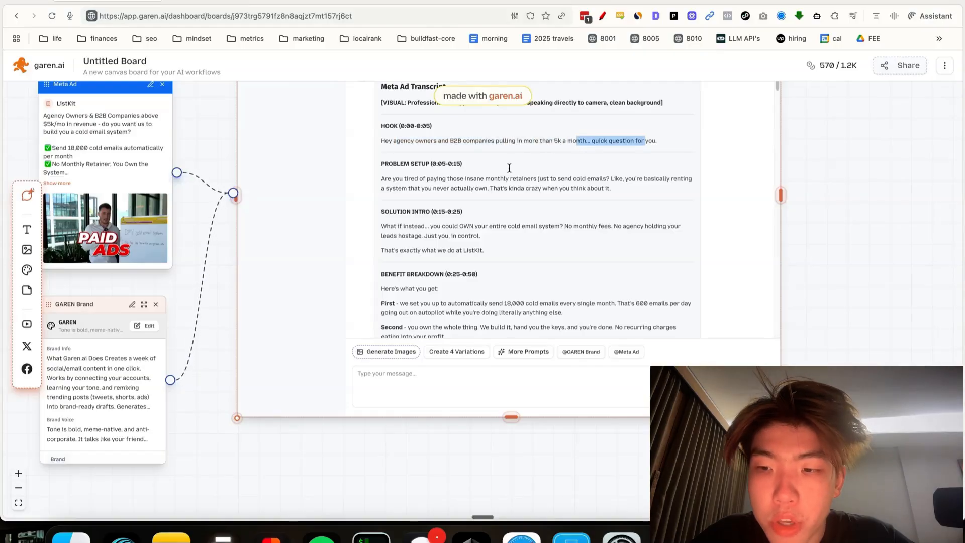
Examine the Garen.ai transcript's hook and problem setup, checking its structure against the original ad transcript.
{"action": "scroll", "coordinate": [512, 169], "scroll_direction": "down", "scroll_amount": 15}
{"action": "scroll", "coordinate": [503, 191], "scroll_direction": "down", "scroll_amount": 3}
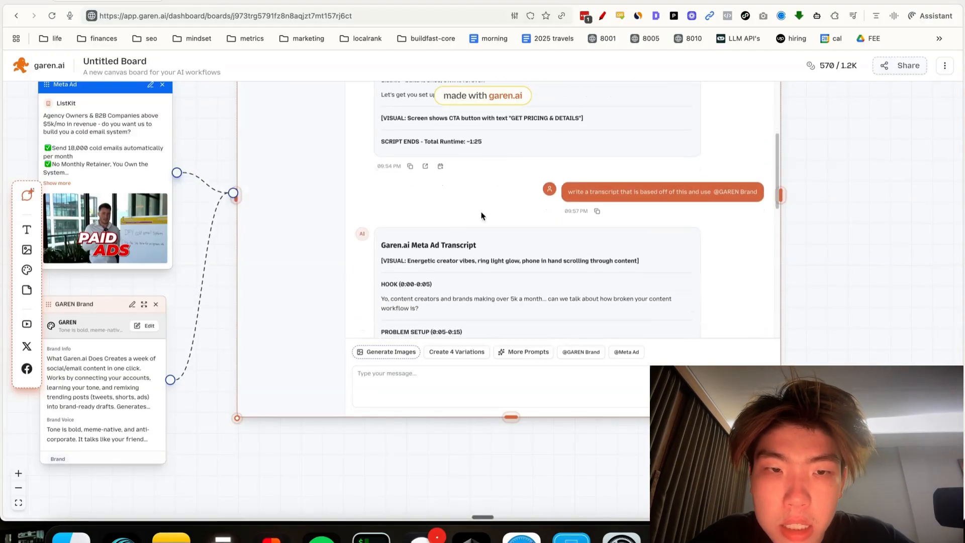
{"action": "left_click_drag", "start_coordinate": [381, 298], "coordinate": [577, 308]}
{"action": "scroll", "coordinate": [578, 308], "scroll_direction": "down", "scroll_amount": 3}
{"action": "left_click_drag", "start_coordinate": [400, 224], "coordinate": [447, 229]}
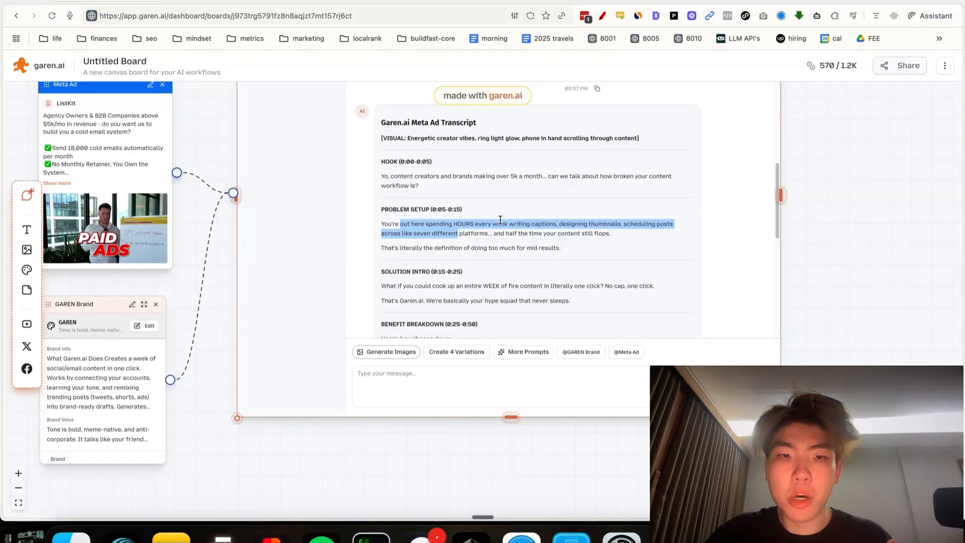
{"action": "left_click", "coordinate": [463, 241]}
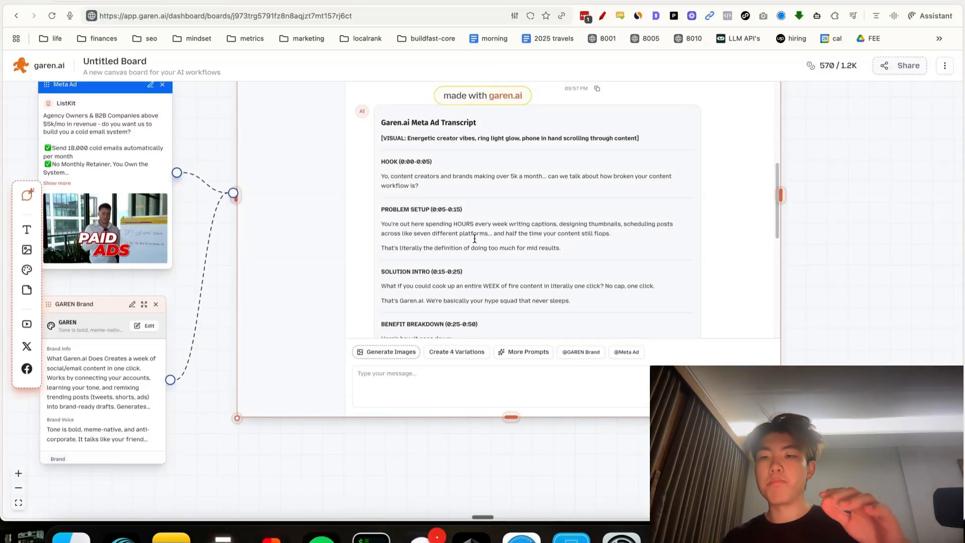
{"action": "scroll", "coordinate": [474, 239], "scroll_direction": "up", "scroll_amount": 5}
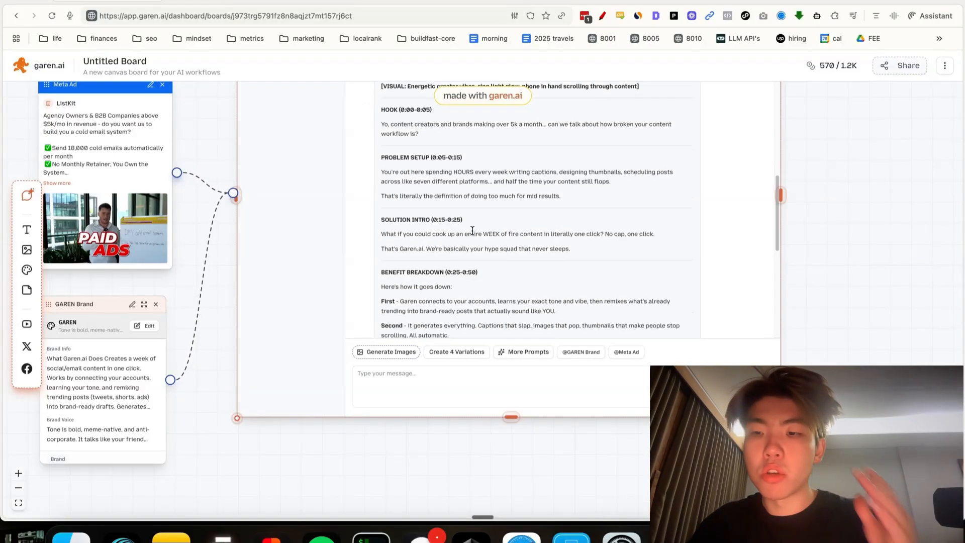
{"action": "scroll", "coordinate": [492, 217], "scroll_direction": "up", "scroll_amount": 5}
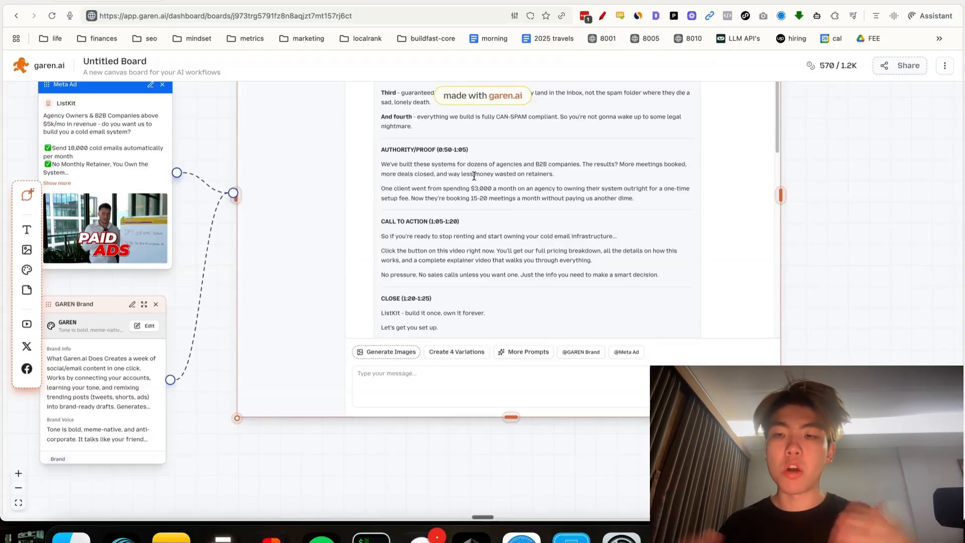
Ask the AI Chat to create 4 variations of the Garen.ai transcript using the ready-made variations prompt.
{"action": "scroll", "coordinate": [543, 191], "scroll_direction": "down", "scroll_amount": 10}
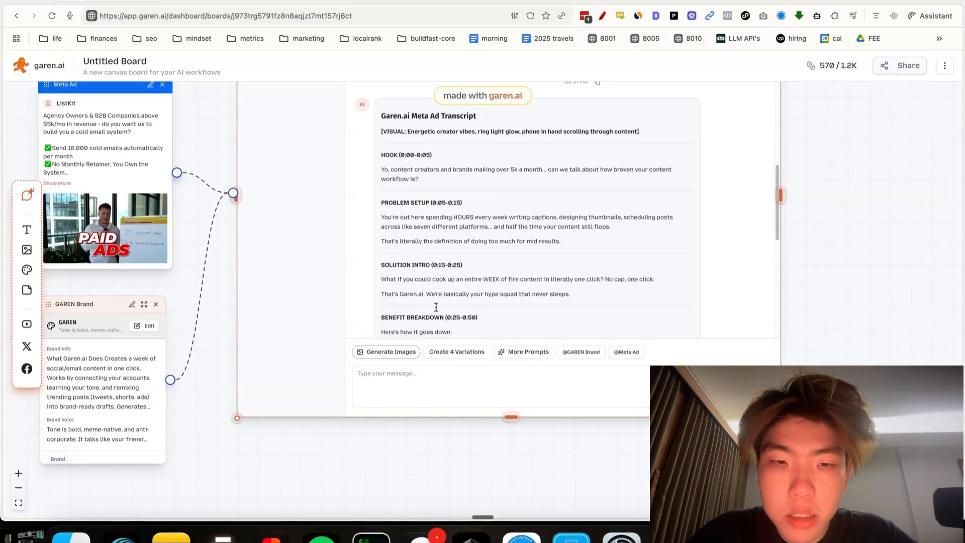
{"action": "scroll", "coordinate": [522, 250], "scroll_direction": "down", "scroll_amount": 10}
{"action": "left_click", "coordinate": [457, 351]}
{"action": "key", "text": "Return"}
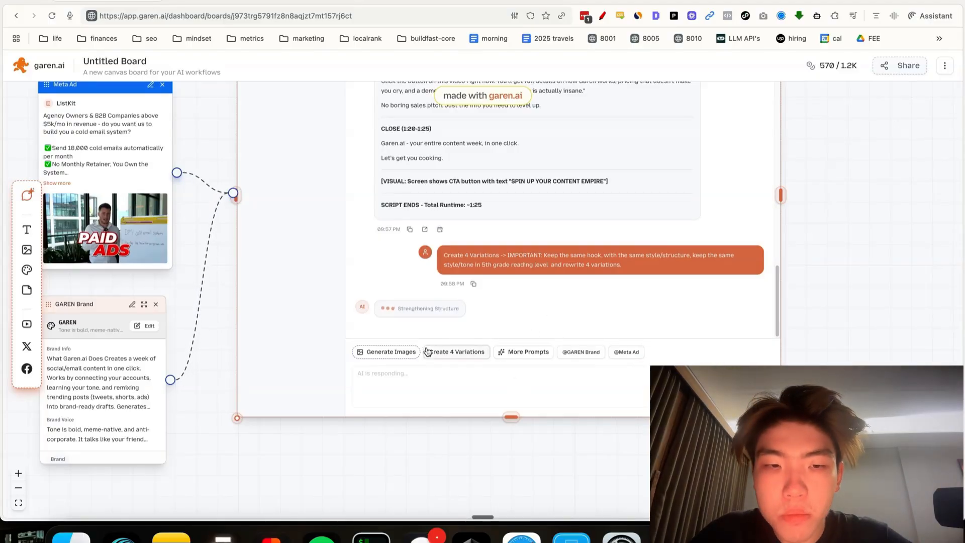
Open the additional prompt templates to see how custom prompts are saved, and close them without adding one.
{"action": "left_click", "coordinate": [520, 352]}
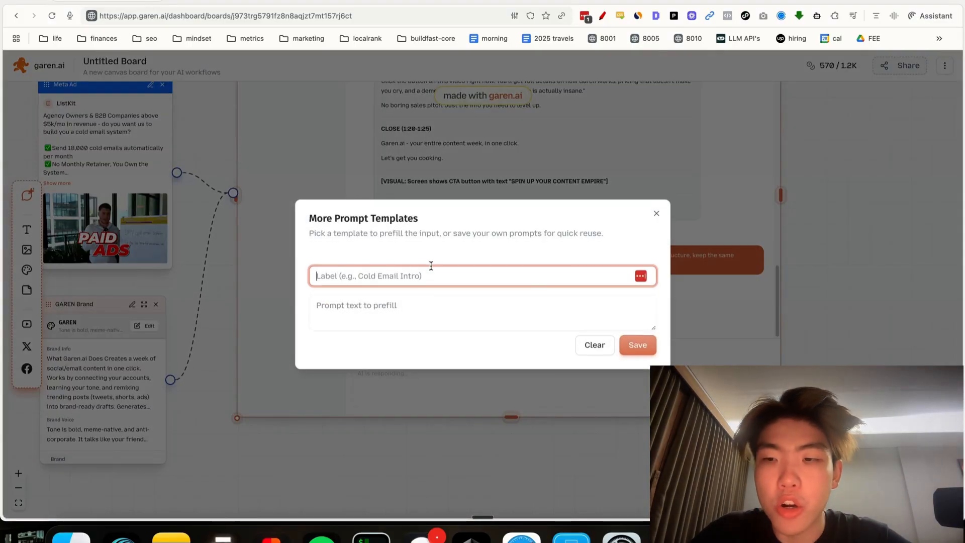
{"action": "left_click", "coordinate": [656, 213]}
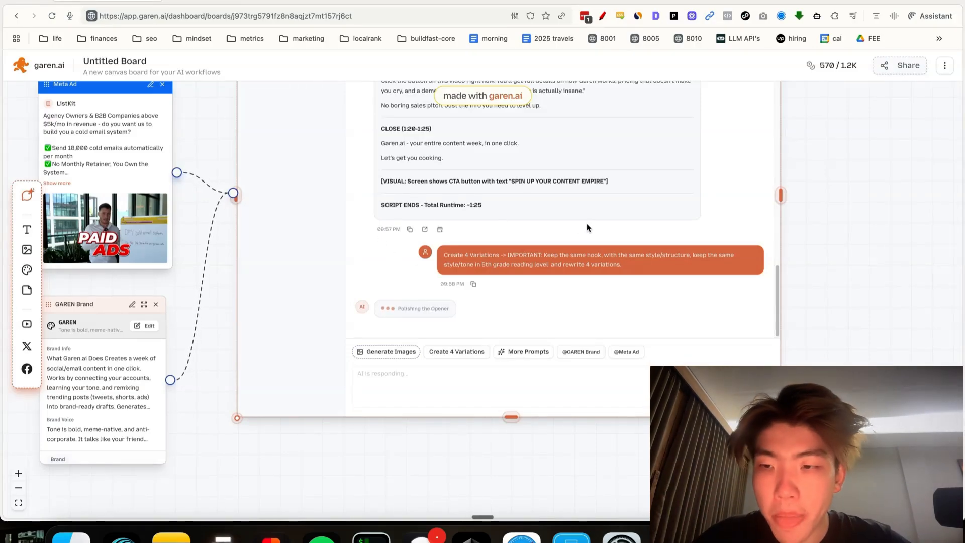
{"action": "scroll", "coordinate": [519, 245], "scroll_direction": "up", "scroll_amount": 10}
{"action": "scroll", "coordinate": [519, 244], "scroll_direction": "down", "scroll_amount": 10}
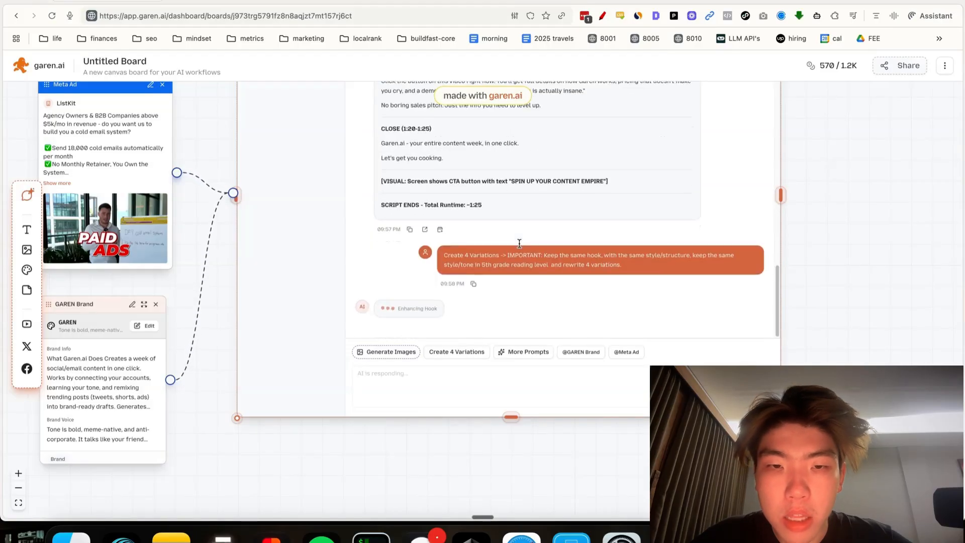
Switch to the Meta Ad Library, look through ListKit's active ads, and return to the garen.ai board.
{"action": "left_click", "coordinate": [226, 8]}
{"action": "scroll", "coordinate": [479, 321], "scroll_direction": "down", "scroll_amount": 10}
{"action": "scroll", "coordinate": [479, 321], "scroll_direction": "up", "scroll_amount": 5}
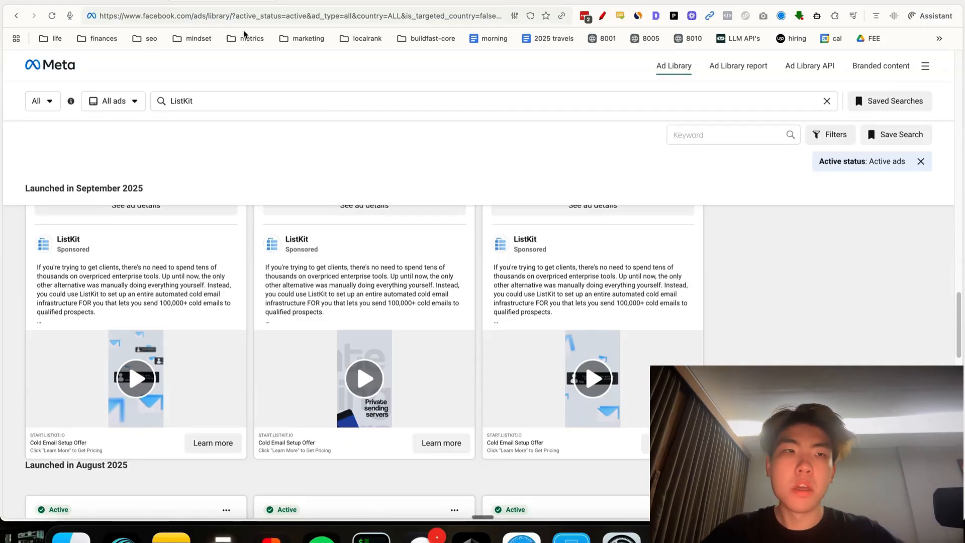
{"action": "left_click", "coordinate": [161, 2]}
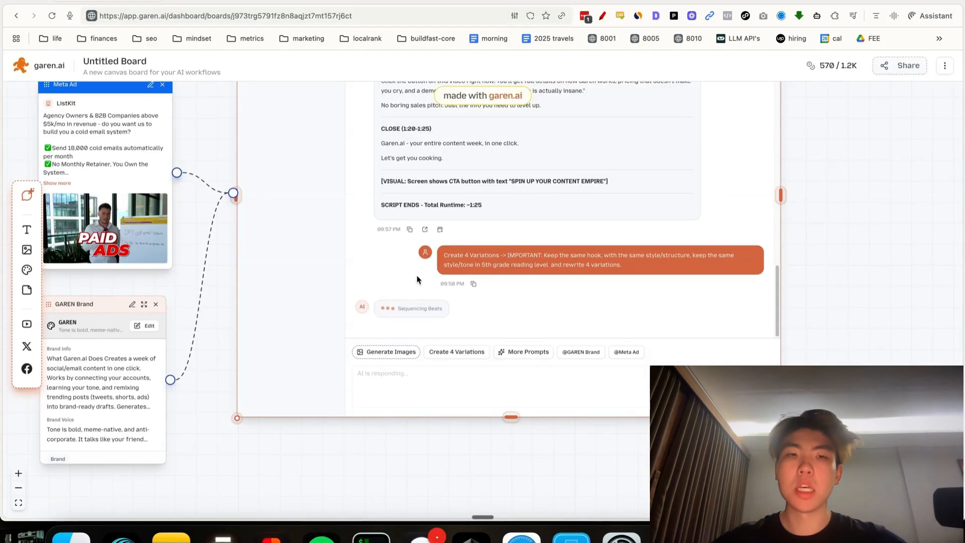
{"action": "scroll", "coordinate": [564, 200], "scroll_direction": "up", "scroll_amount": 5}
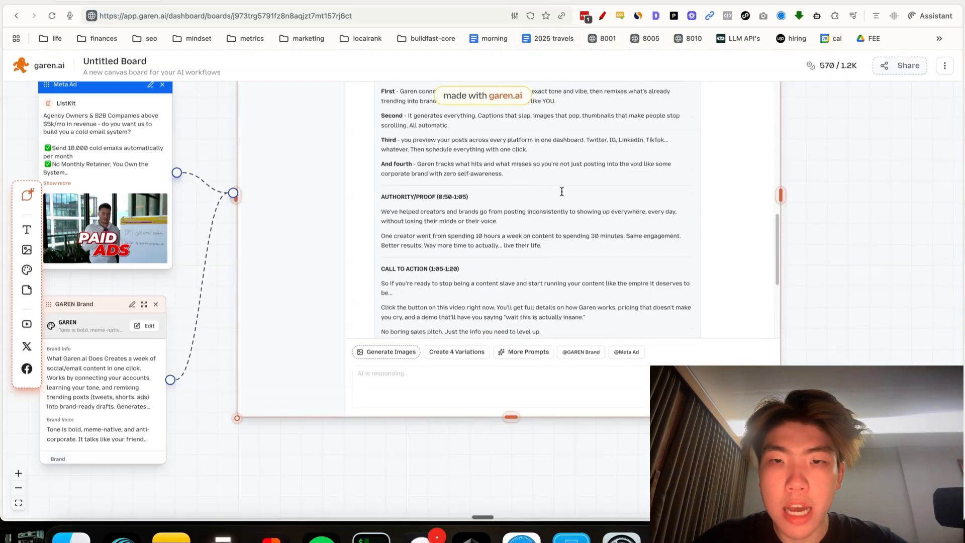
{"action": "scroll", "coordinate": [737, 249], "scroll_direction": "down", "scroll_amount": 2}
{"action": "left_click_drag", "start_coordinate": [820, 184], "coordinate": [809, 258]}
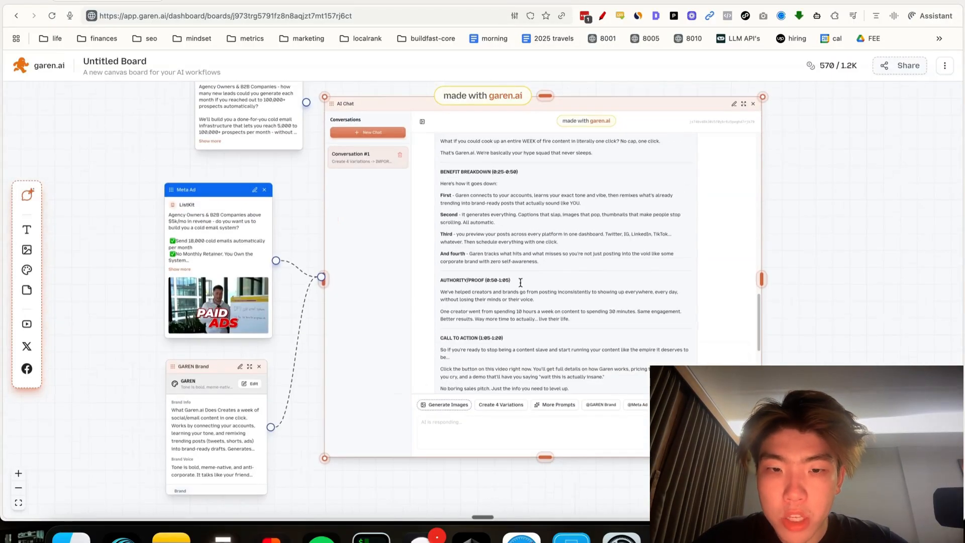
{"action": "scroll", "coordinate": [540, 234], "scroll_direction": "down", "scroll_amount": 3}
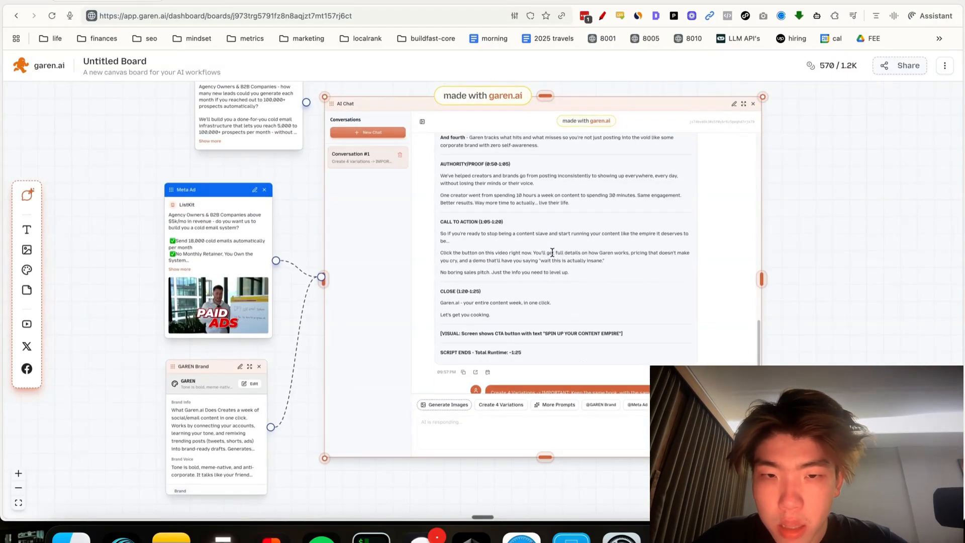
{"action": "left_click", "coordinate": [487, 370]}
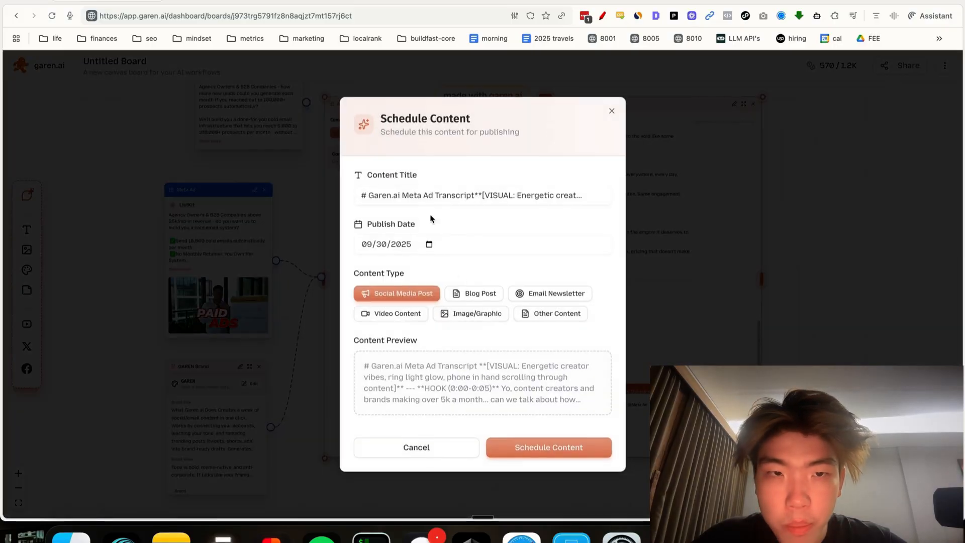
{"action": "left_click", "coordinate": [716, 227]}
Schedule the Garen.ai Meta Ad transcript as a Social Media Post with the publish date 09/30/2025.
{"action": "scroll", "coordinate": [524, 348], "scroll_direction": "up", "scroll_amount": 5}
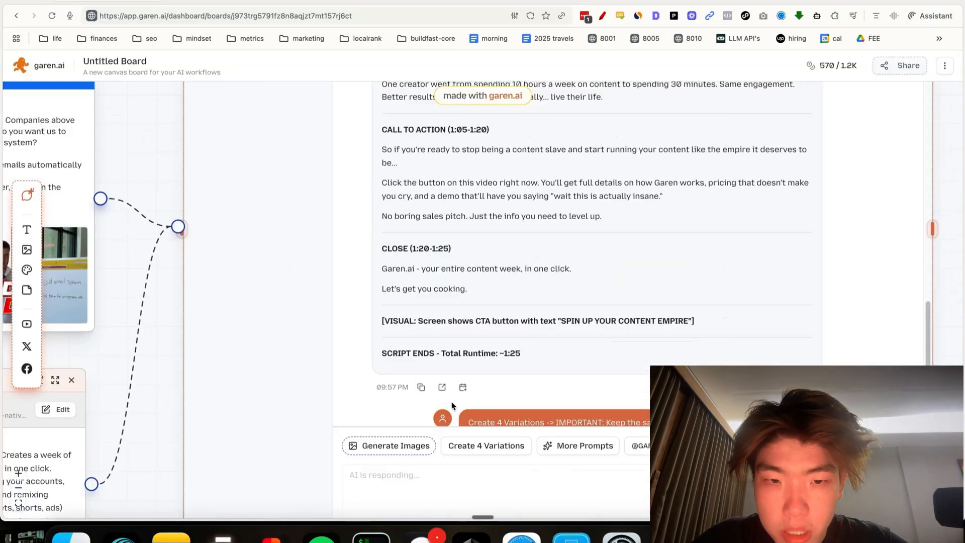
{"action": "scroll", "coordinate": [510, 339], "scroll_direction": "down", "scroll_amount": 2}
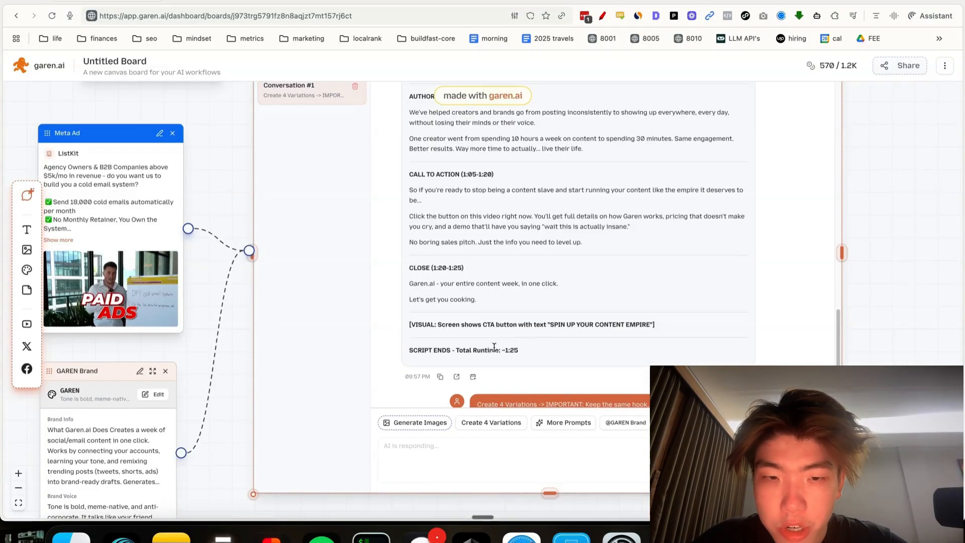
{"action": "left_click", "coordinate": [473, 377]}
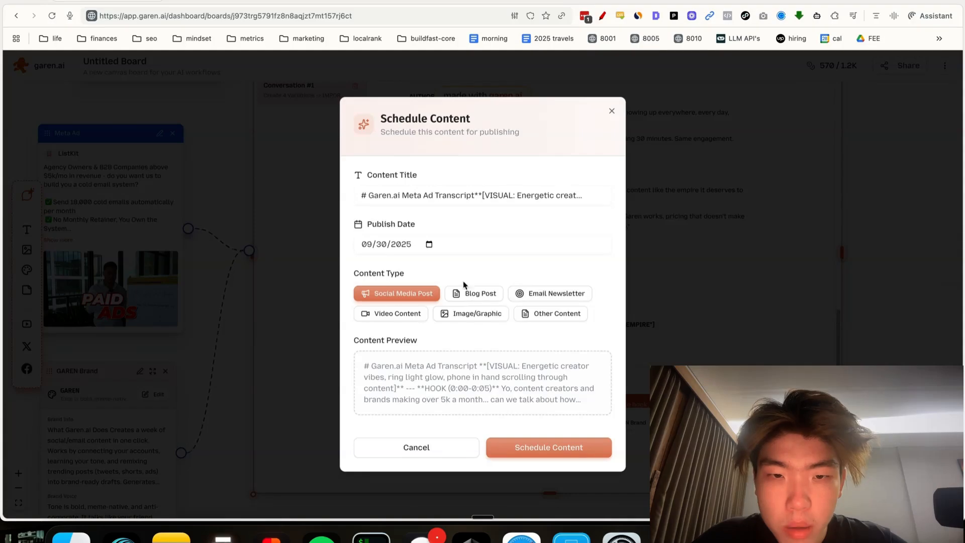
{"action": "left_click", "coordinate": [562, 448]}
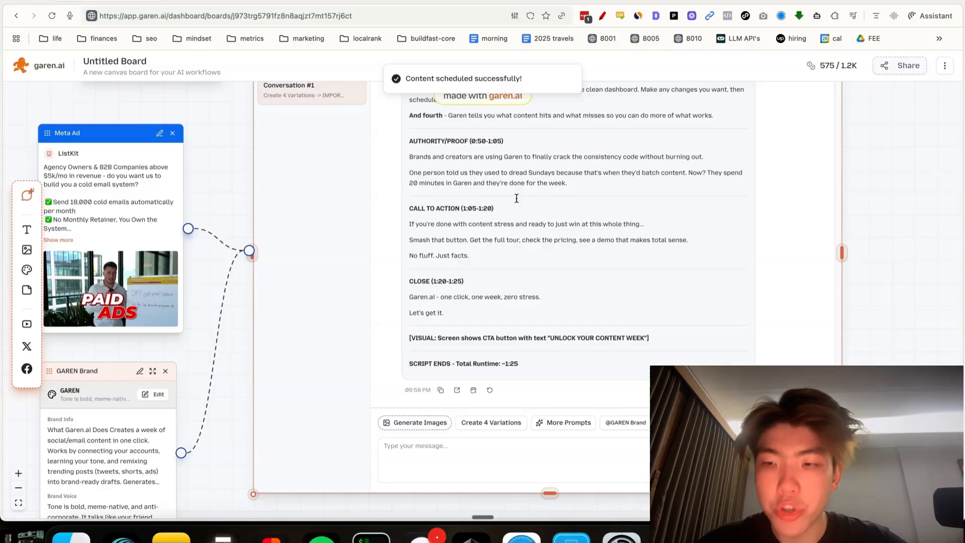
Read through the four Garen.ai Meta Ad Transcript variations in the AI Chat's reply.
{"action": "scroll", "coordinate": [550, 218], "scroll_direction": "down", "scroll_amount": 1}
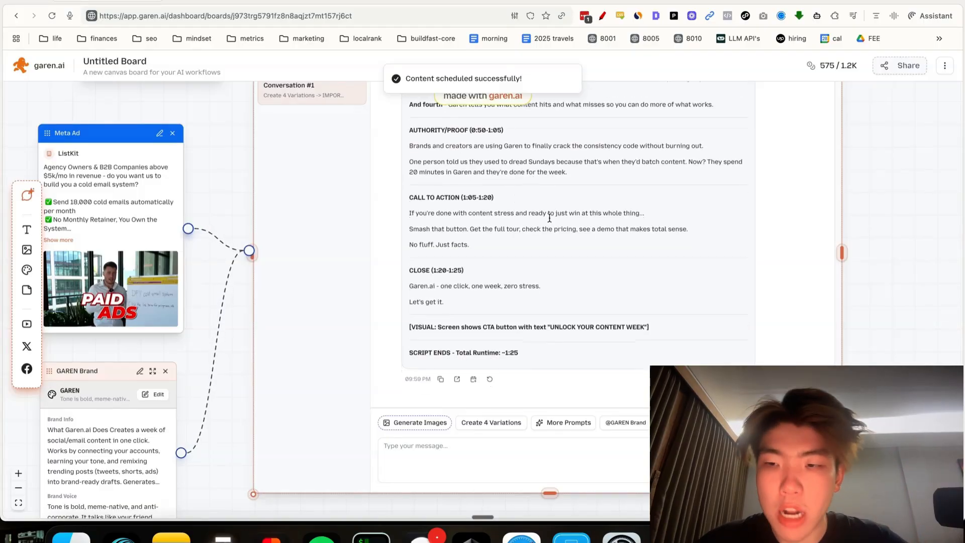
{"action": "scroll", "coordinate": [521, 248], "scroll_direction": "down", "scroll_amount": 10}
{"action": "scroll", "coordinate": [574, 270], "scroll_direction": "up", "scroll_amount": 15}
{"action": "triple_click", "coordinate": [526, 250]}
{"action": "scroll", "coordinate": [526, 249], "scroll_direction": "down", "scroll_amount": 6}
{"action": "scroll", "coordinate": [526, 251], "scroll_direction": "down", "scroll_amount": 15}
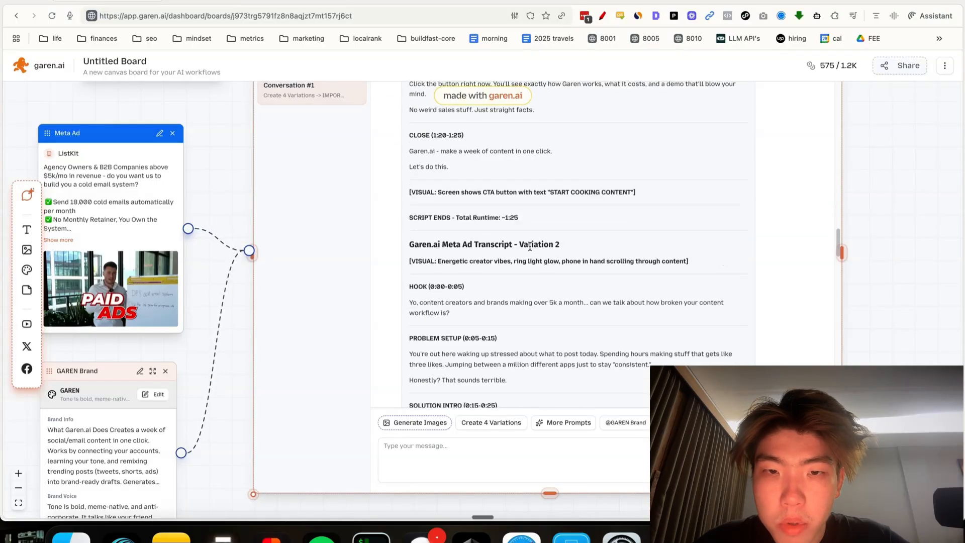
{"action": "scroll", "coordinate": [528, 256], "scroll_direction": "down", "scroll_amount": 15}
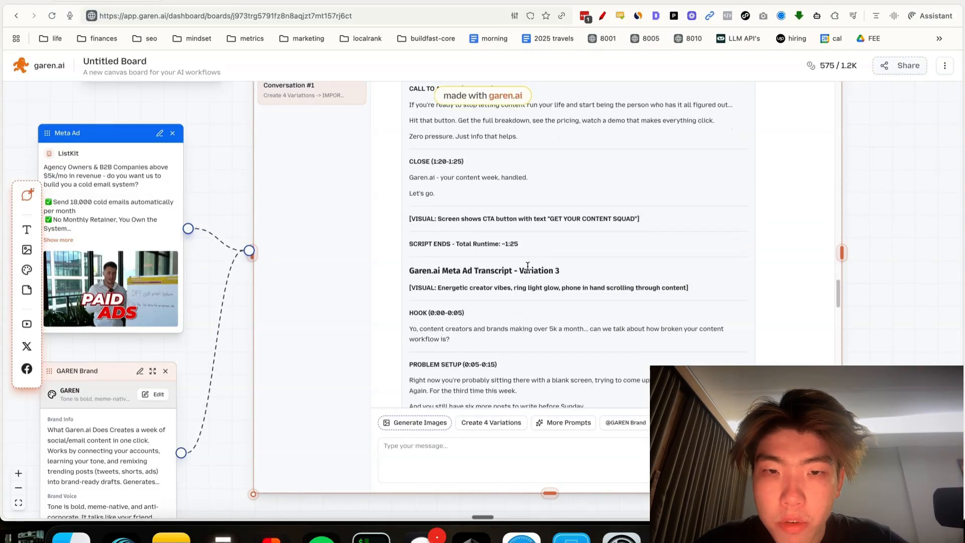
{"action": "scroll", "coordinate": [527, 262], "scroll_direction": "down", "scroll_amount": 8}
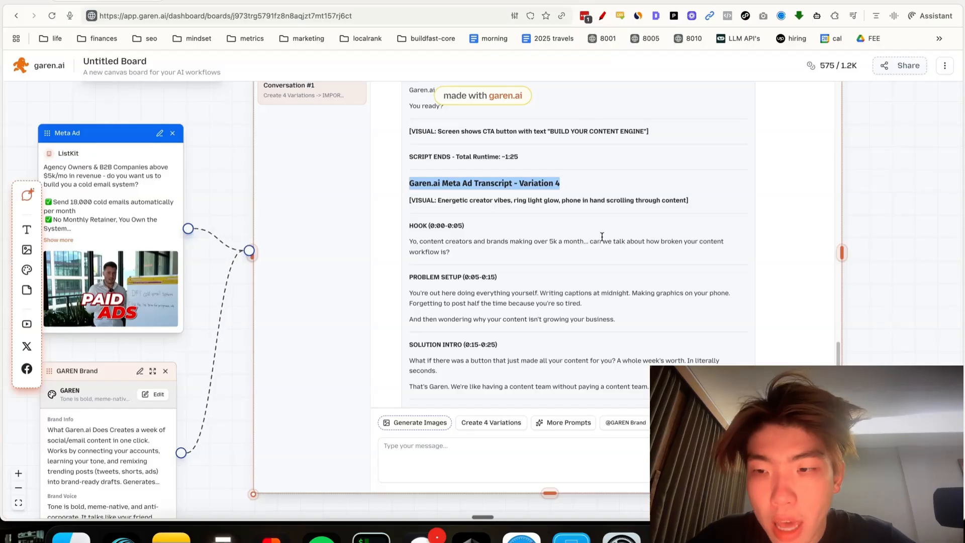
{"action": "scroll", "coordinate": [601, 236], "scroll_direction": "down", "scroll_amount": 8}
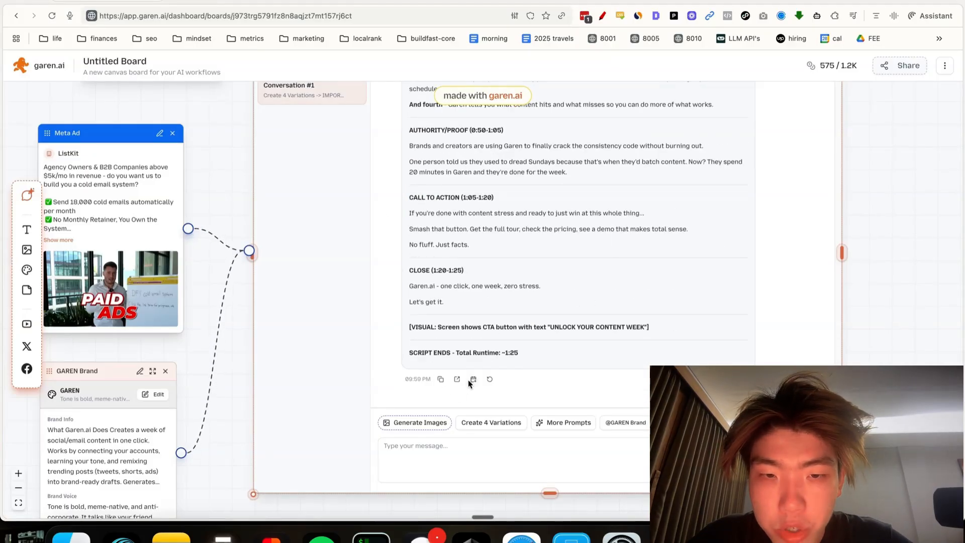
Schedule the chat reply containing the transcript variations as a Social Media Post with the publish date 10/01/2025.
{"action": "left_click", "coordinate": [473, 379]}
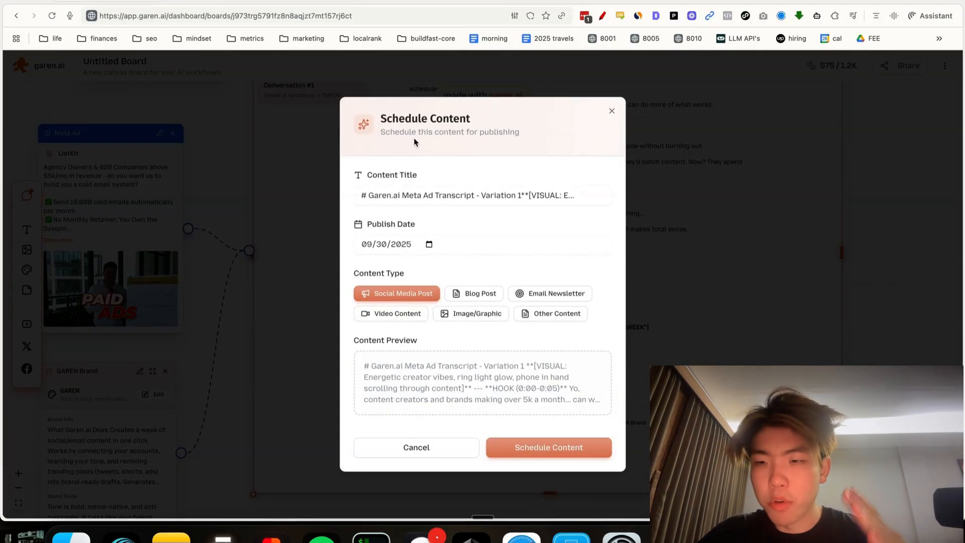
{"action": "left_click", "coordinate": [423, 243]}
{"action": "left_click", "coordinate": [429, 244]}
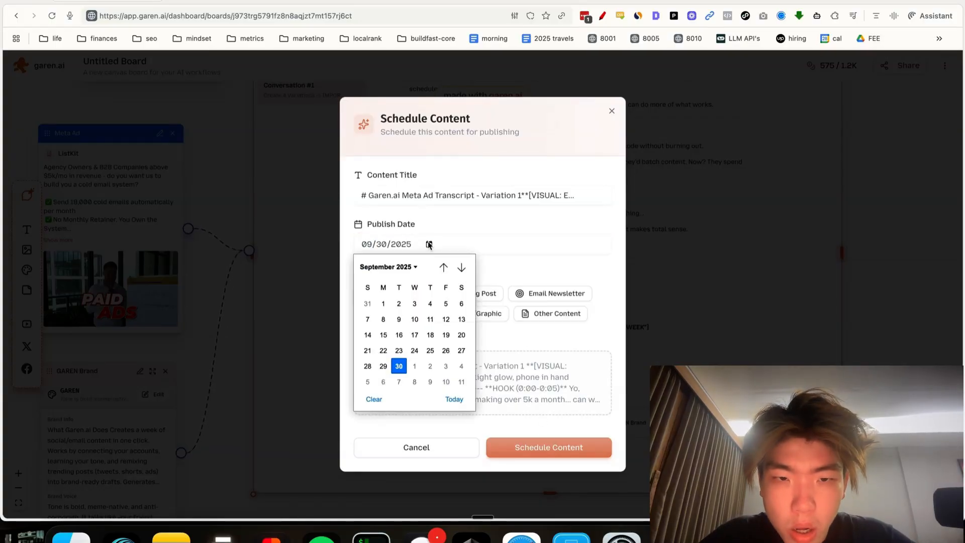
{"action": "left_click", "coordinate": [413, 366]}
{"action": "left_click", "coordinate": [541, 448]}
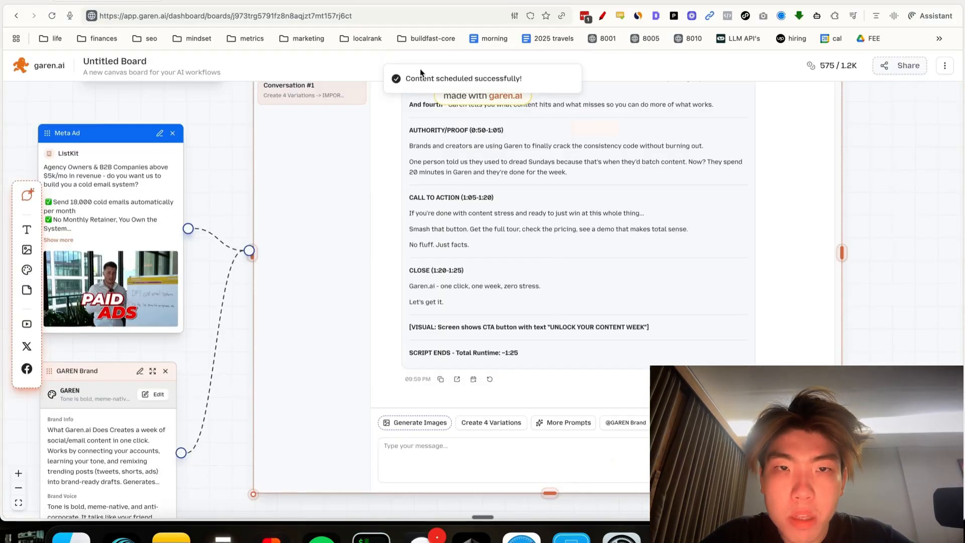
Leave the board for the Content Calendar and view the content scheduled for September 29 and September 30, 2025.
{"action": "left_click", "coordinate": [17, 61]}
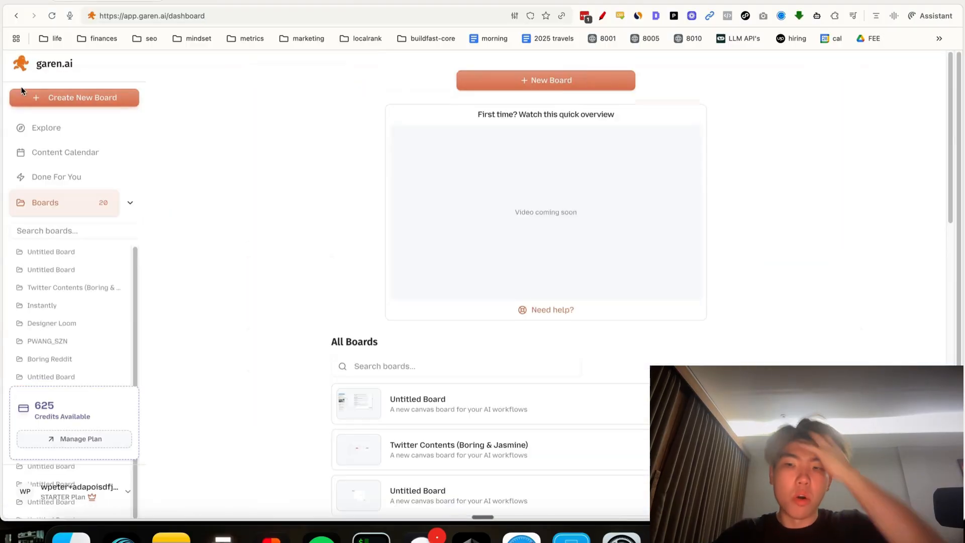
{"action": "left_click", "coordinate": [96, 161]}
{"action": "scroll", "coordinate": [246, 206], "scroll_direction": "down", "scroll_amount": 10}
{"action": "left_click", "coordinate": [241, 441]}
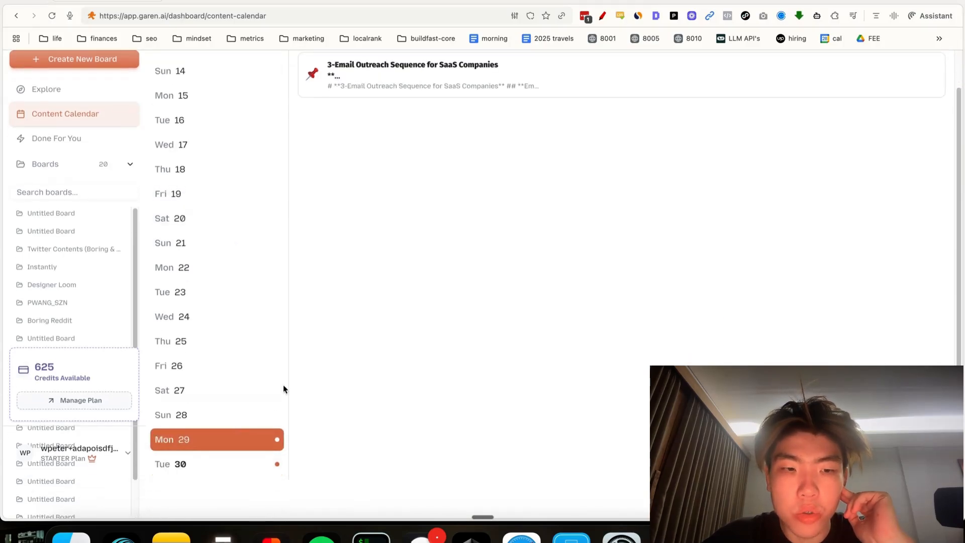
{"action": "scroll", "coordinate": [424, 189], "scroll_direction": "up", "scroll_amount": 2}
{"action": "scroll", "coordinate": [322, 397], "scroll_direction": "down", "scroll_amount": 2}
{"action": "left_click", "coordinate": [250, 463]}
{"action": "scroll", "coordinate": [416, 342], "scroll_direction": "up", "scroll_amount": 2}
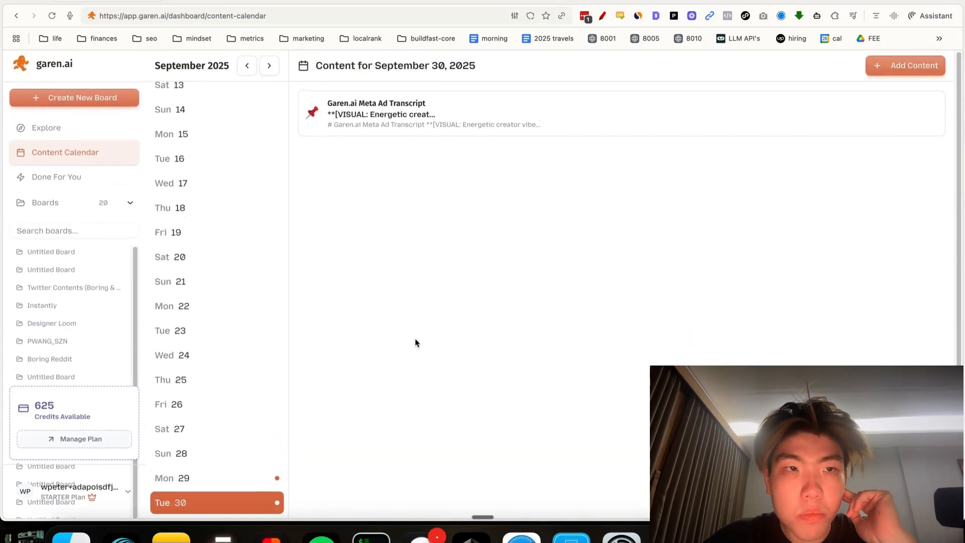
{"action": "scroll", "coordinate": [336, 383], "scroll_direction": "down", "scroll_amount": 2}
{"action": "scroll", "coordinate": [430, 207], "scroll_direction": "up", "scroll_amount": 2}
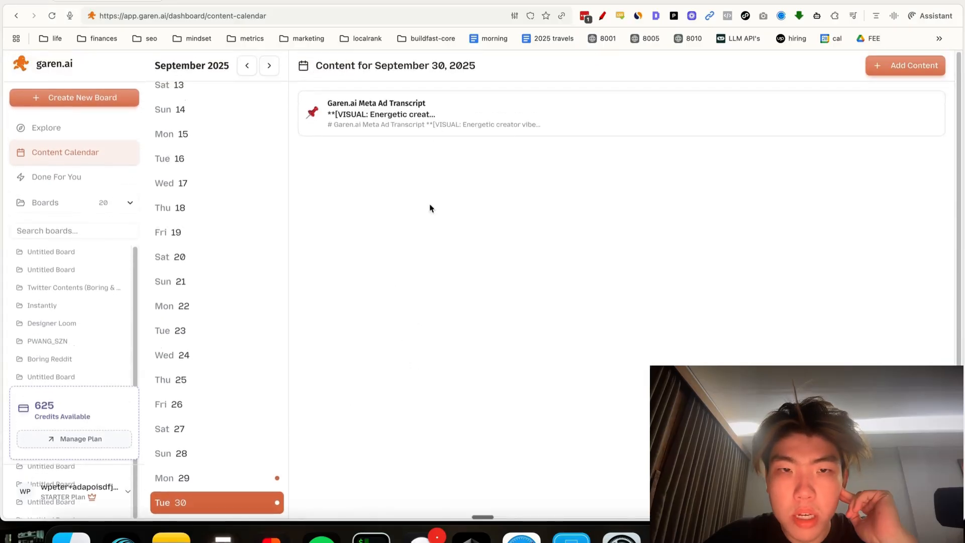
Open the Garen.ai Meta Ad Transcript scheduled for September 30, look over its script, and close it.
{"action": "left_click", "coordinate": [463, 130]}
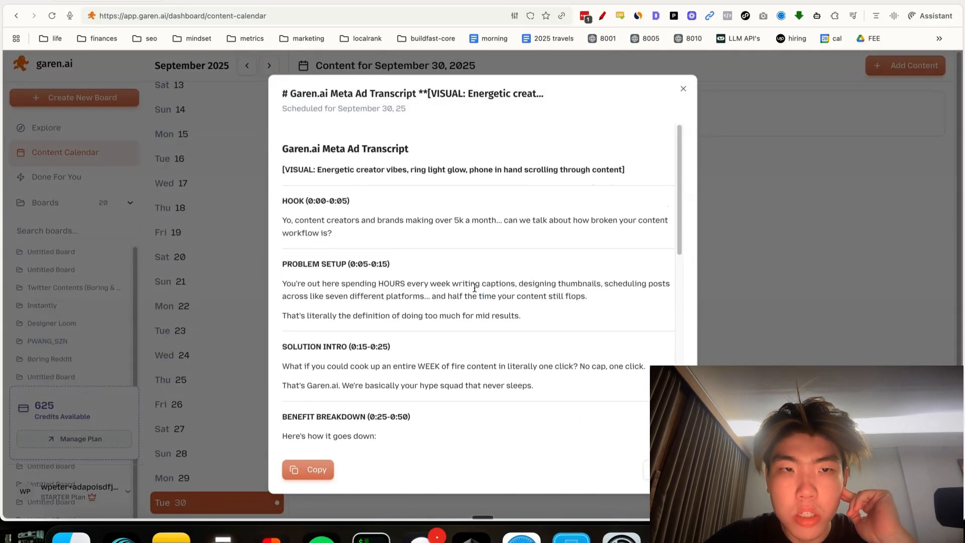
{"action": "left_click_drag", "start_coordinate": [482, 298], "coordinate": [301, 130]}
{"action": "left_click", "coordinate": [683, 89]}
Go to October 1, 2025 in the calendar, read through the scheduled transcript variations, and close them.
{"action": "left_click", "coordinate": [269, 66]}
{"action": "scroll", "coordinate": [216, 235], "scroll_direction": "up", "scroll_amount": 7}
{"action": "left_click", "coordinate": [189, 125]}
{"action": "left_click", "coordinate": [442, 124]}
{"action": "scroll", "coordinate": [438, 221], "scroll_direction": "down", "scroll_amount": 10}
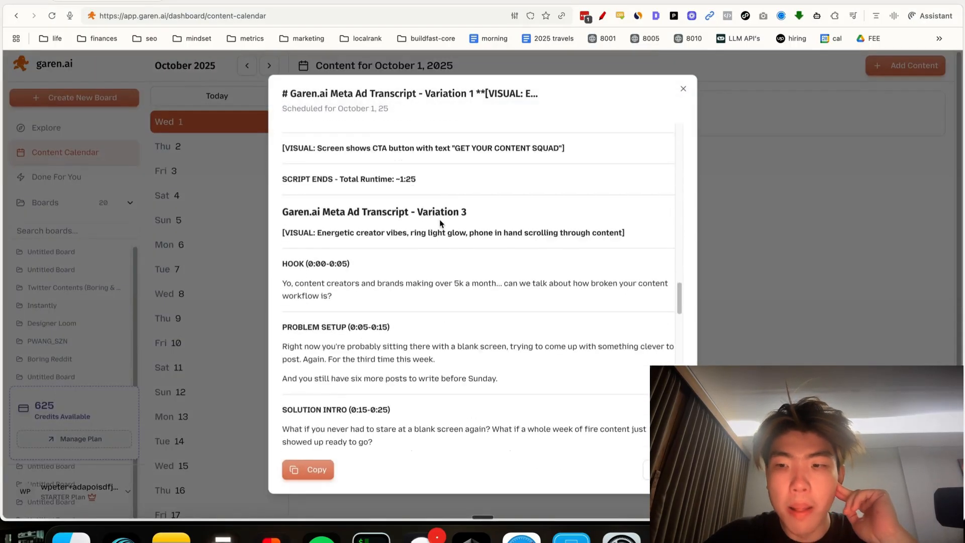
{"action": "scroll", "coordinate": [441, 223], "scroll_direction": "down", "scroll_amount": 10}
{"action": "left_click", "coordinate": [777, 169]}
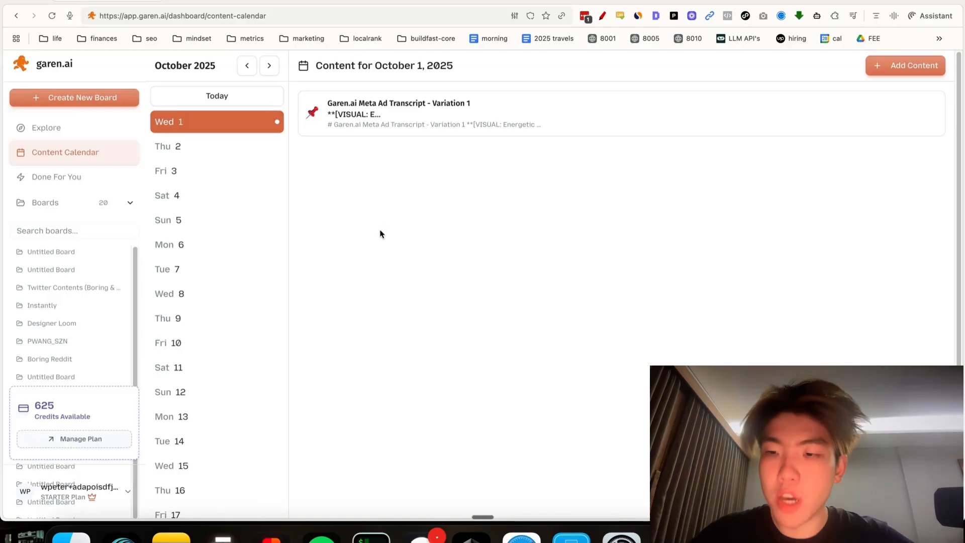
{"action": "scroll", "coordinate": [388, 282], "scroll_direction": "down", "scroll_amount": 2}
{"action": "scroll", "coordinate": [386, 288], "scroll_direction": "up", "scroll_amount": 2}
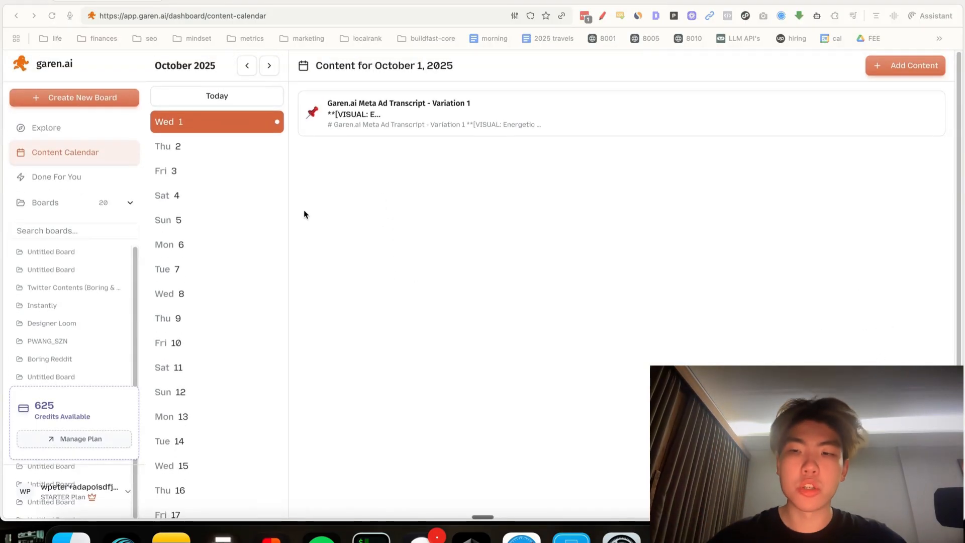
{"action": "scroll", "coordinate": [102, 289], "scroll_direction": "down", "scroll_amount": 1}
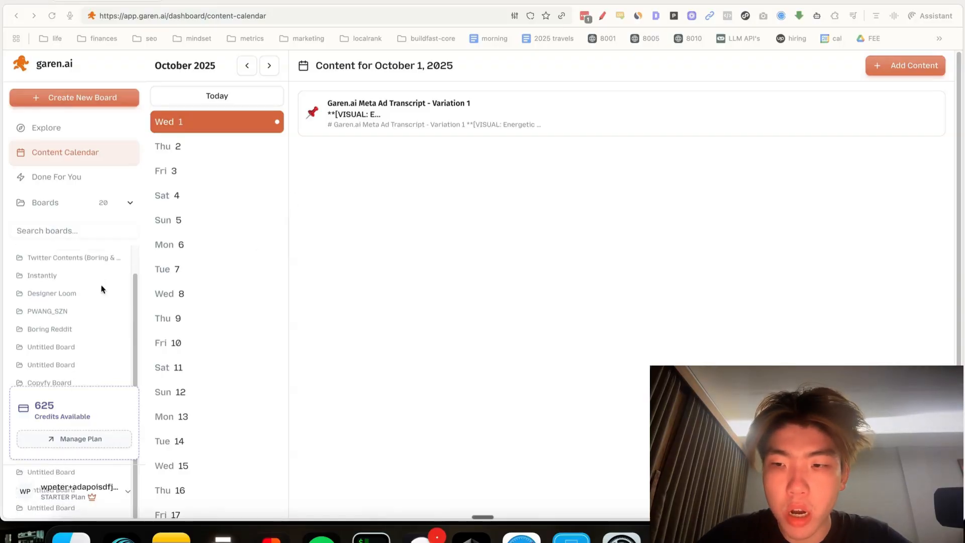